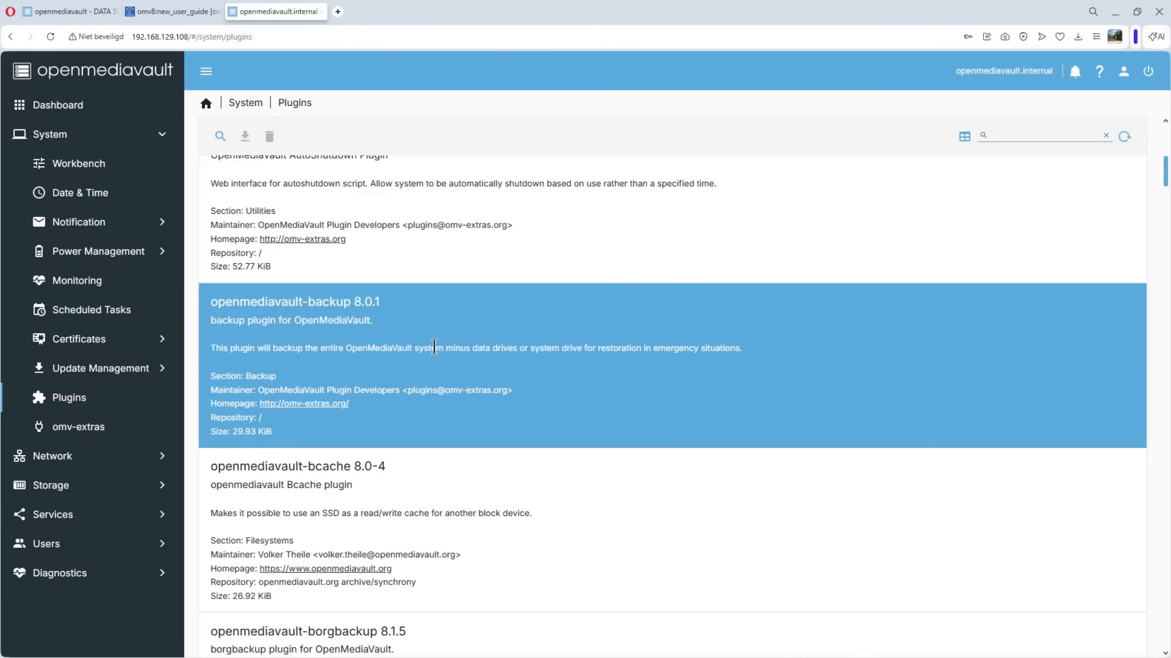
# Step: Install the openmediavault-backup 8.0.1 plugin and close the installation log once it has finished
pyautogui.click(321, 328)
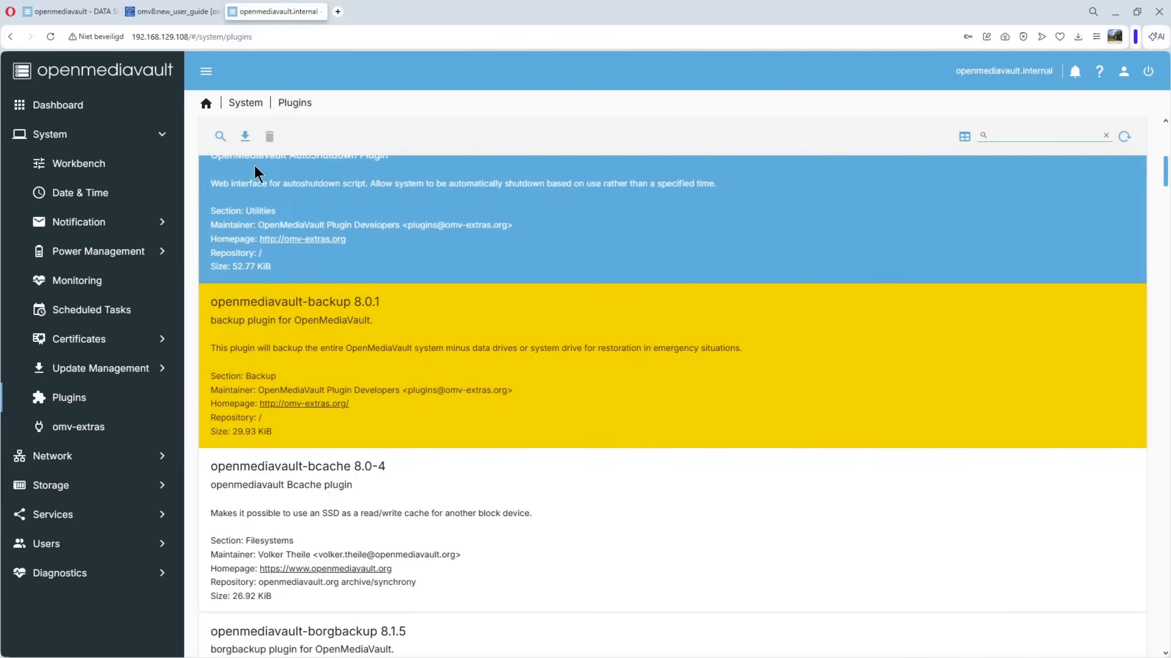
pyautogui.click(245, 136)
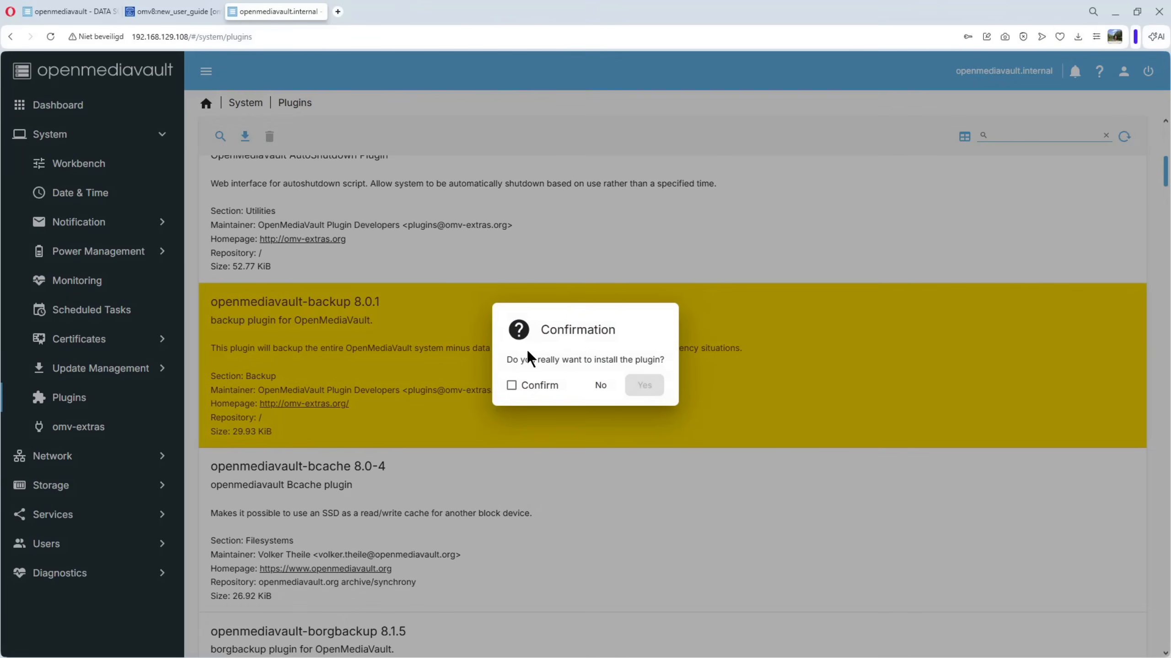
pyautogui.click(525, 386)
pyautogui.click(630, 389)
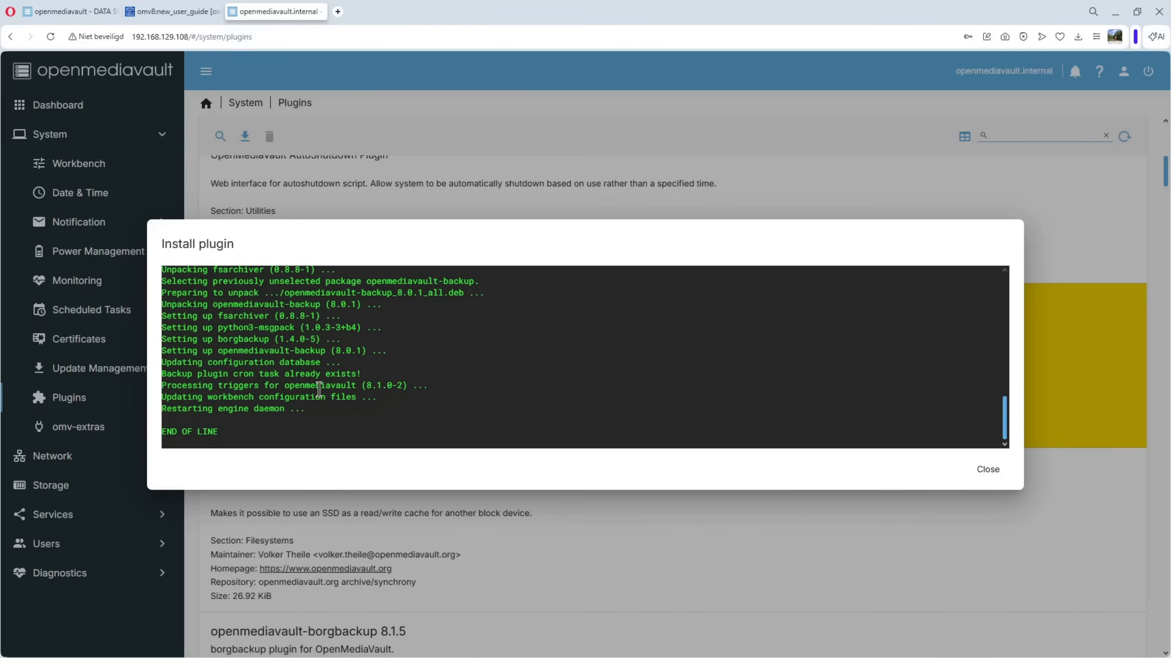
pyautogui.click(995, 476)
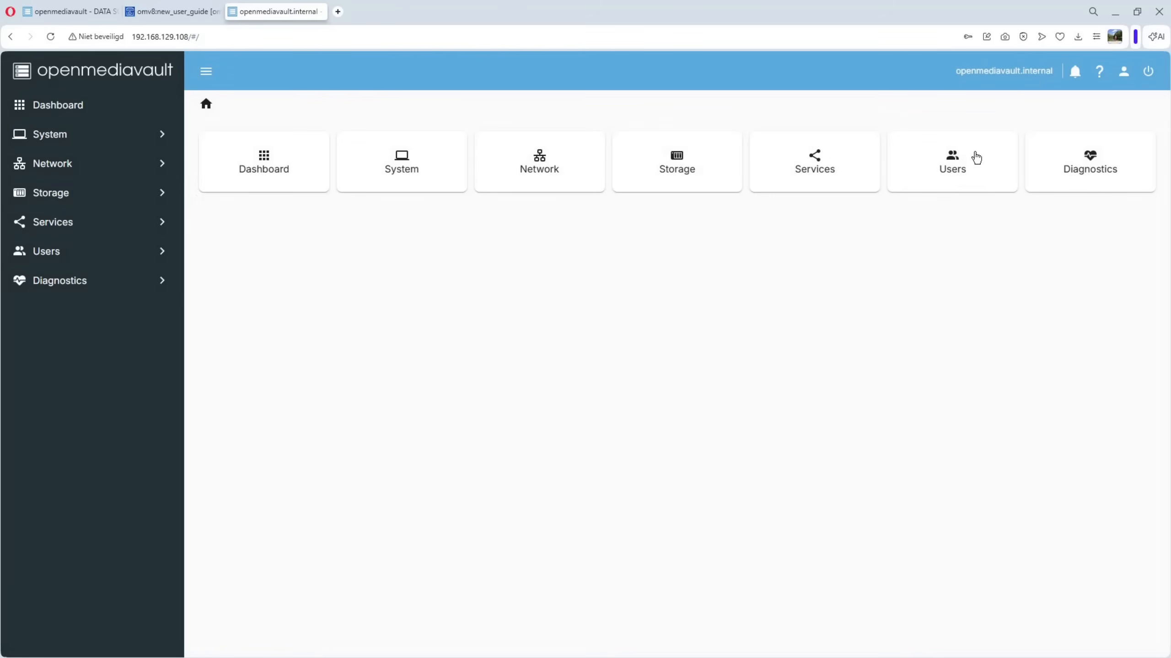
# Step: Examine the shared folder, method and verbose output options in the system backup settings, then leave without saving
pyautogui.click(73, 138)
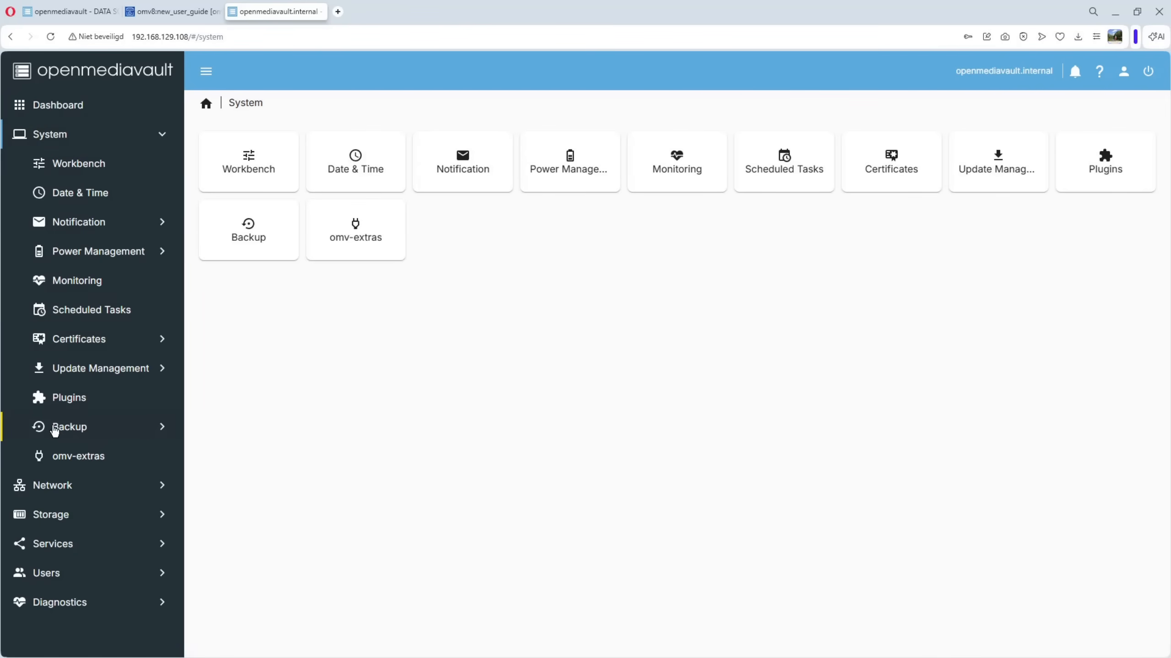
pyautogui.click(66, 429)
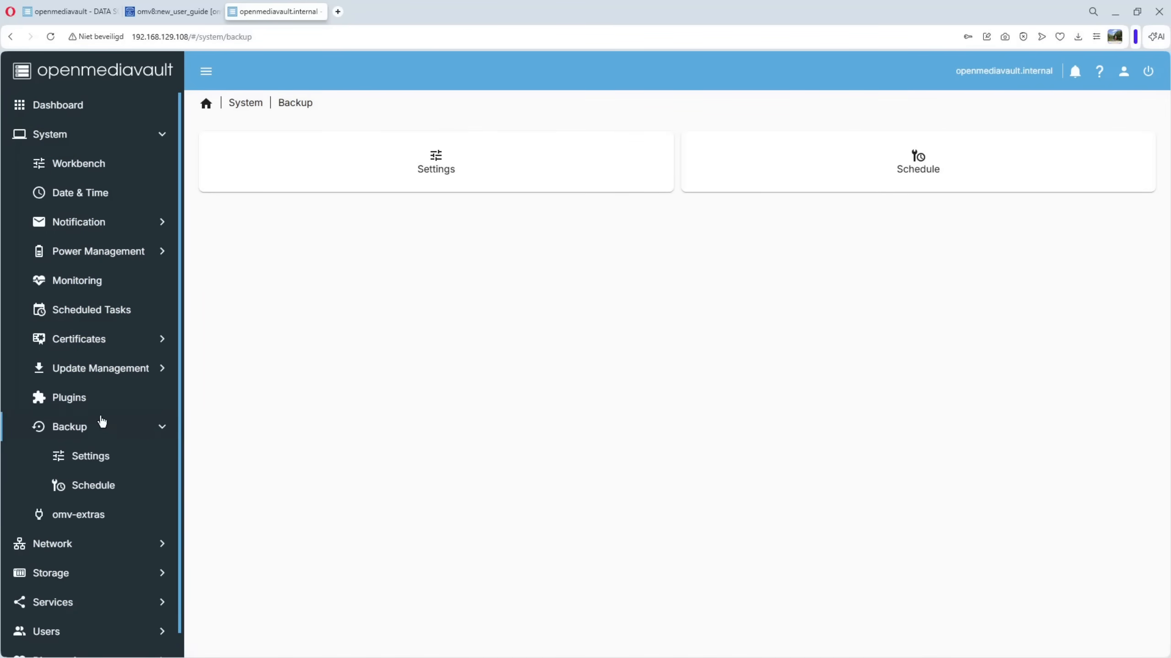
pyautogui.click(98, 461)
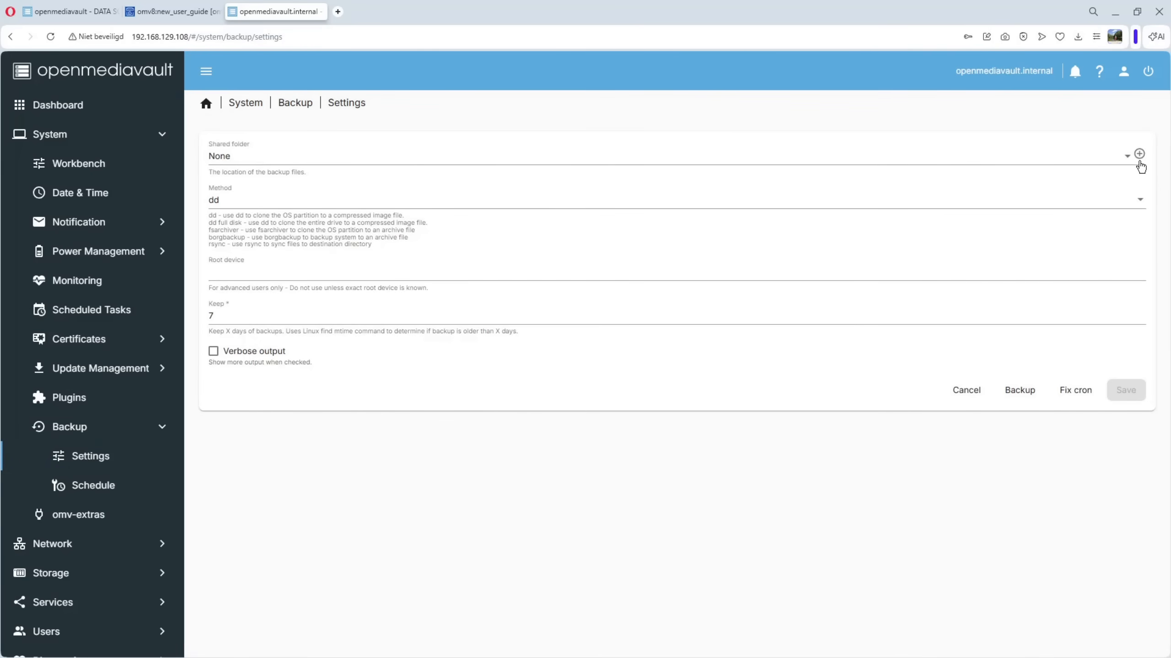
pyautogui.click(1126, 157)
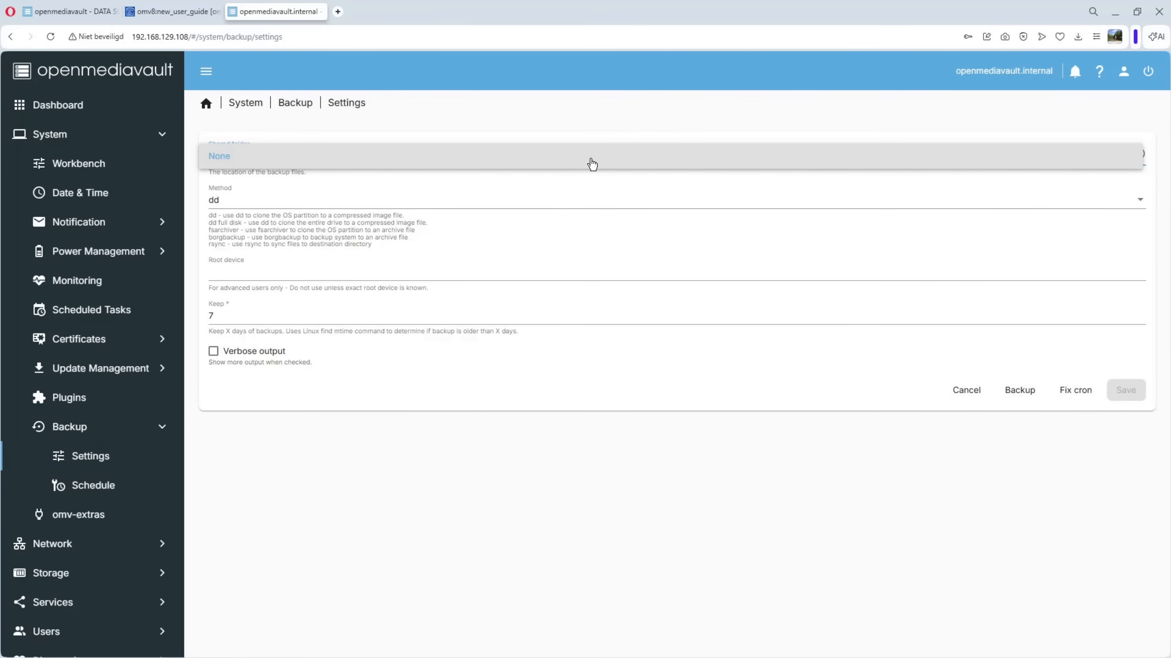
pyautogui.click(445, 202)
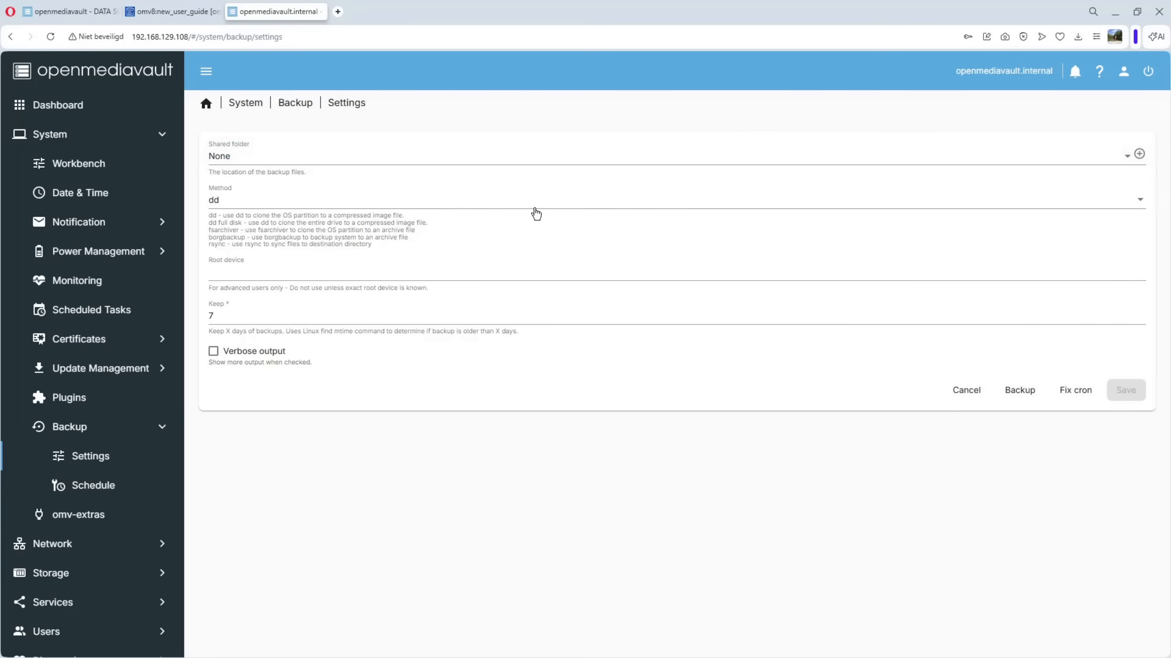
pyautogui.click(1140, 202)
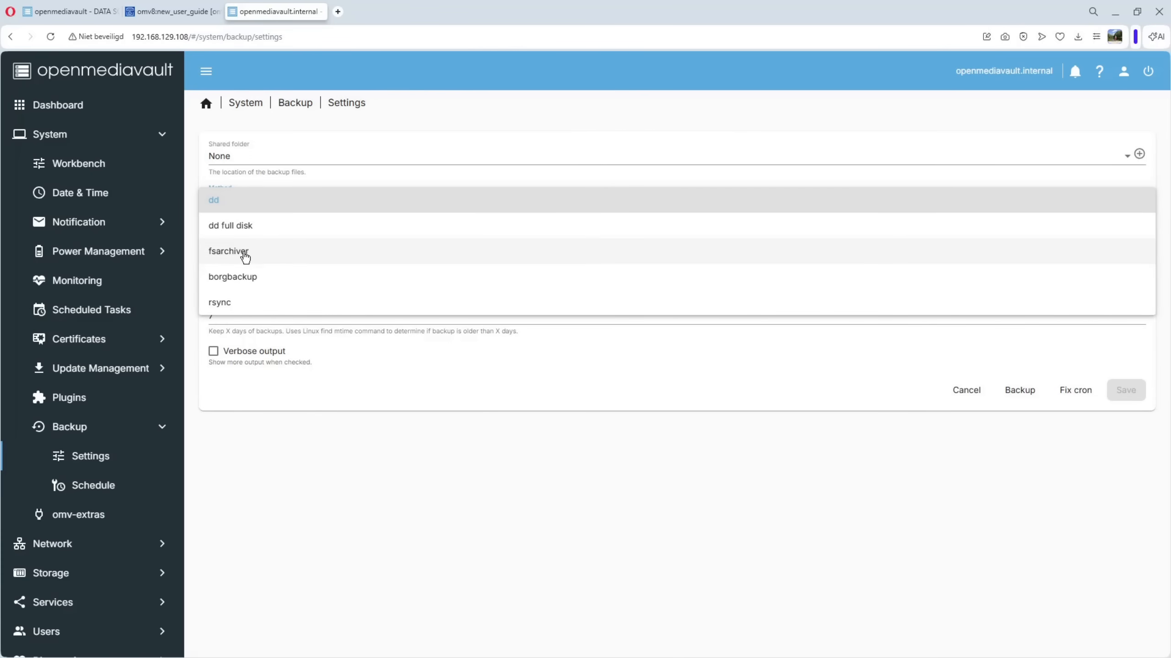
pyautogui.click(276, 441)
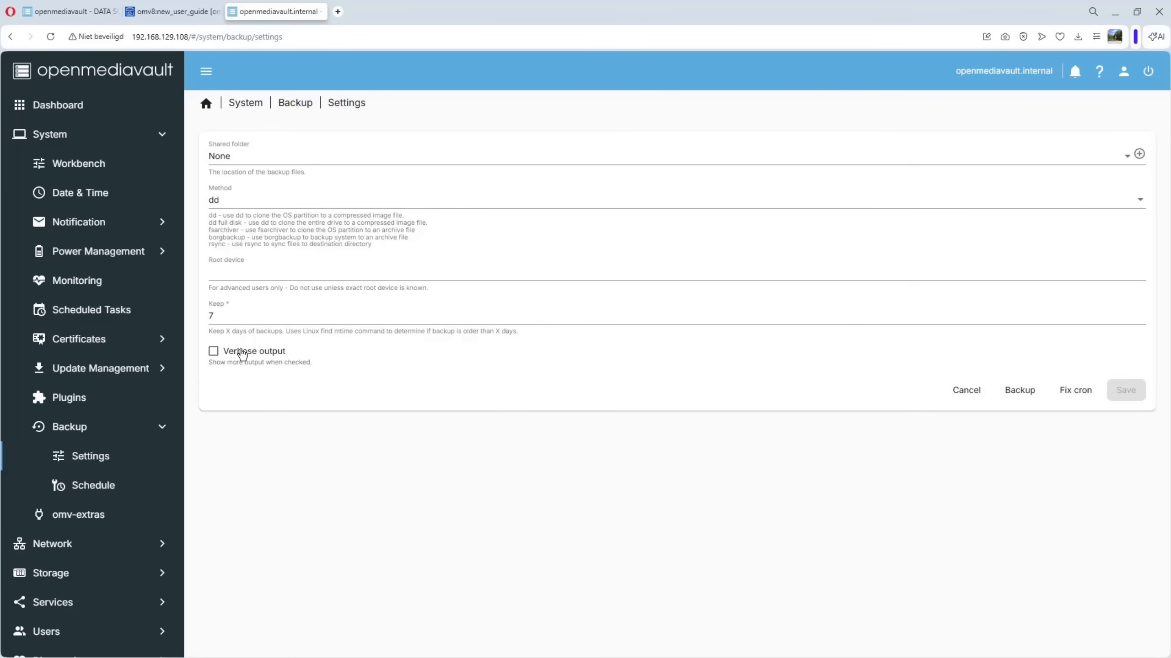
pyautogui.click(216, 353)
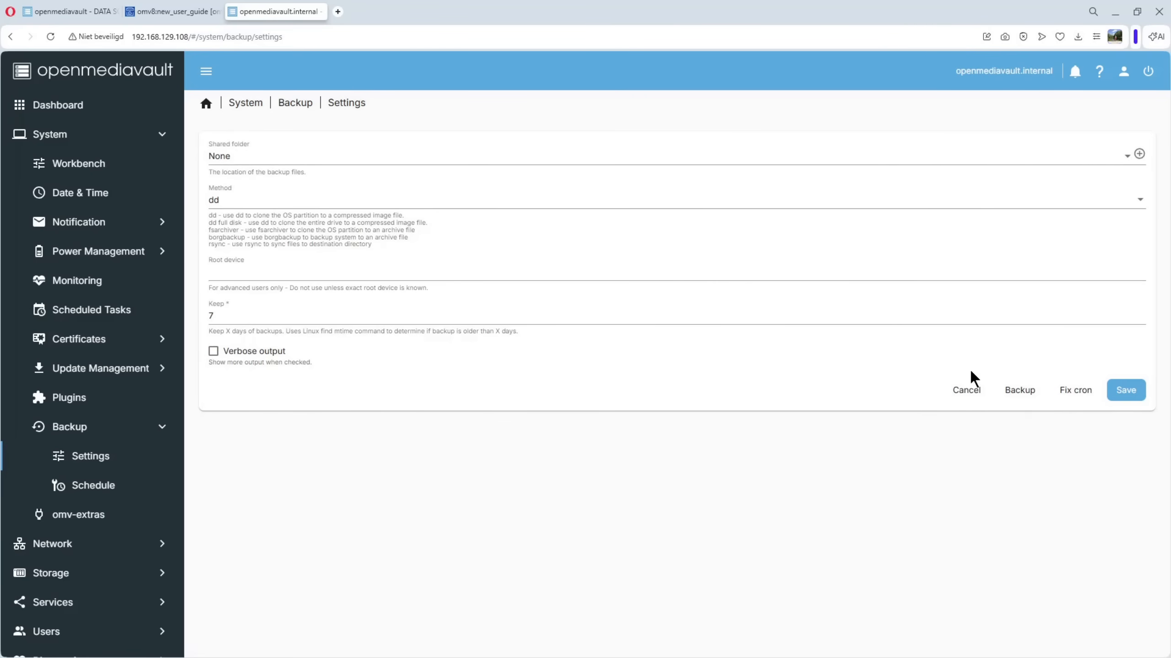
pyautogui.click(965, 395)
pyautogui.click(742, 386)
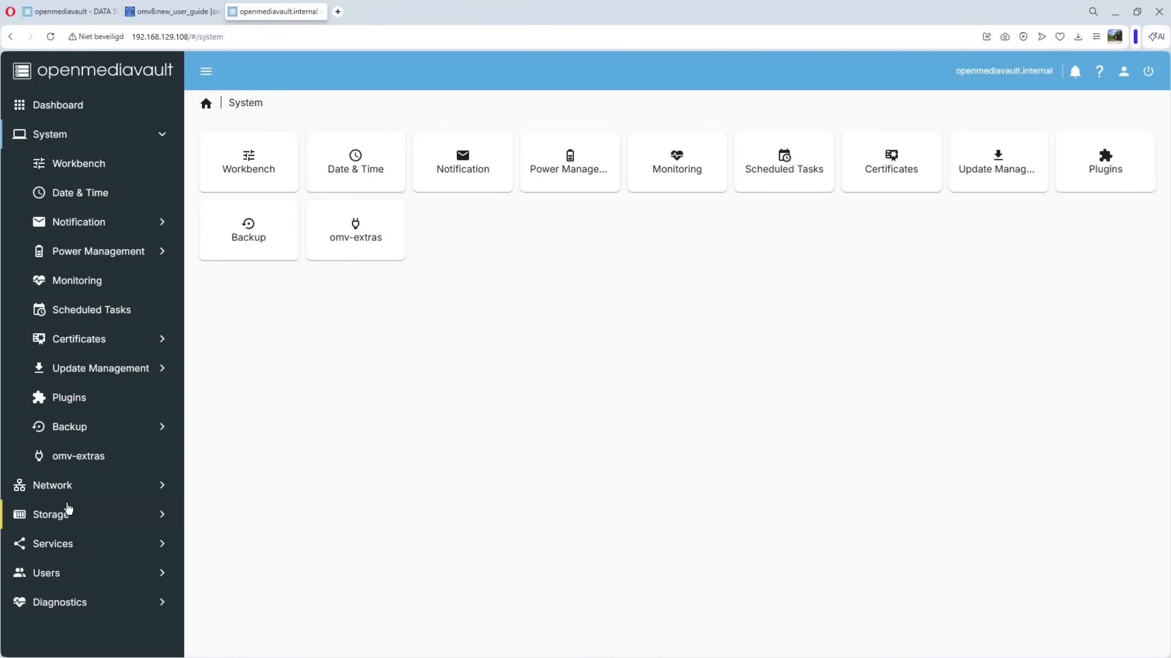
# Step: Wipe the storage disk /dev/sdb with the Secure method and close the log when it completes
pyautogui.click(58, 516)
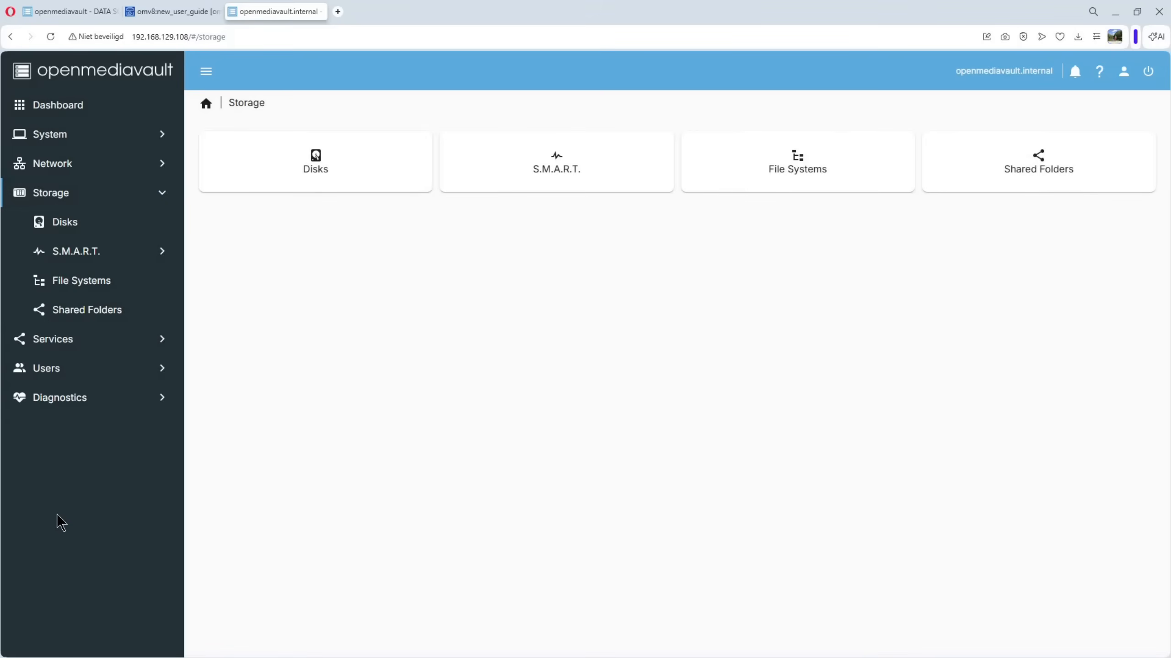
pyautogui.click(64, 223)
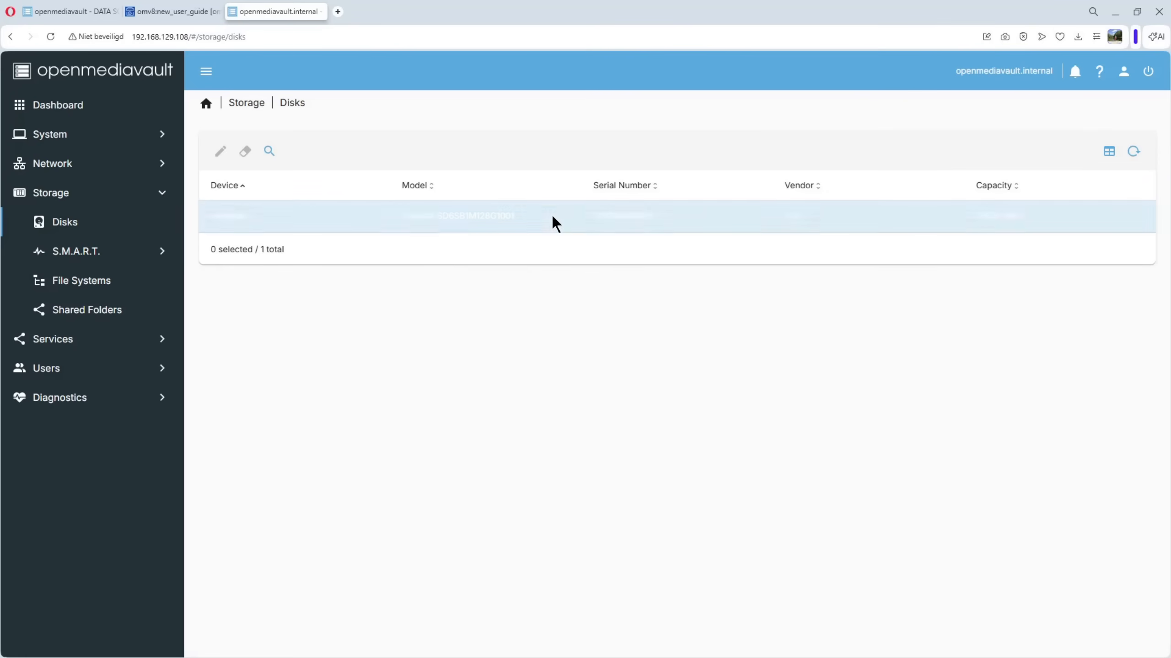
pyautogui.click(959, 215)
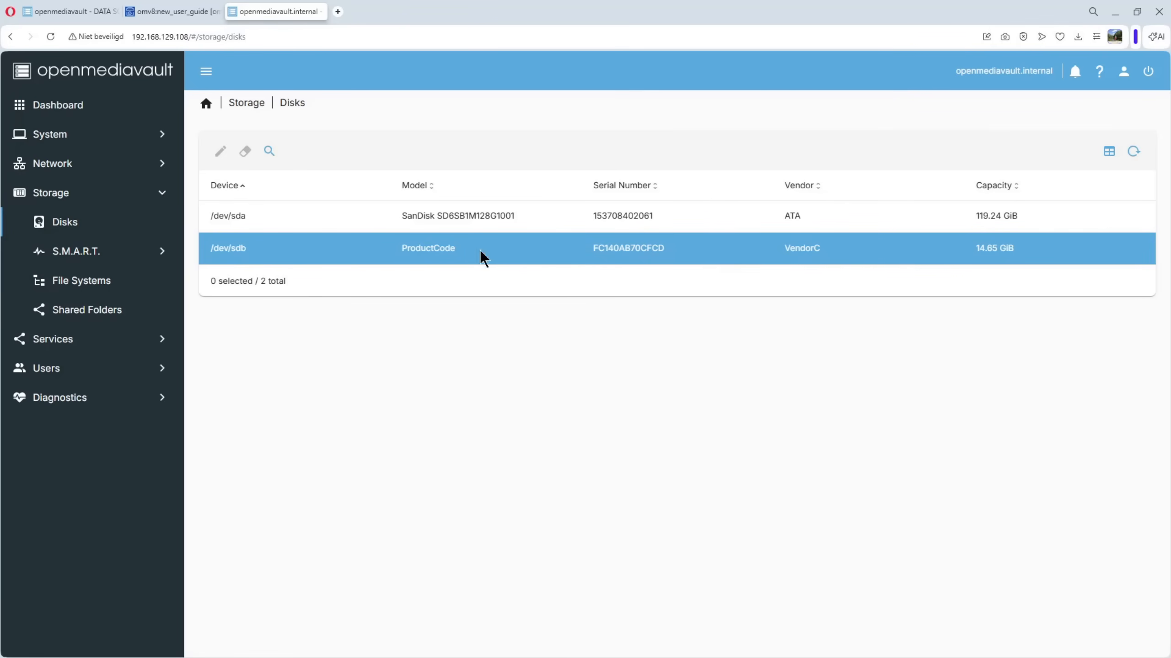
pyautogui.click(335, 257)
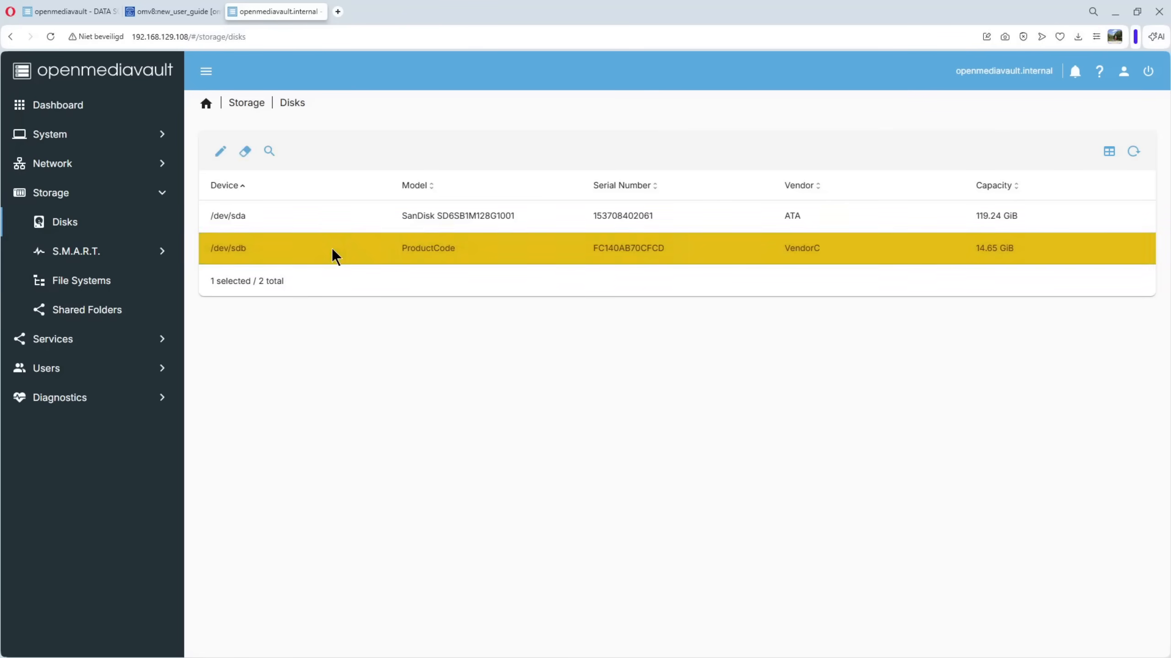
pyautogui.click(245, 155)
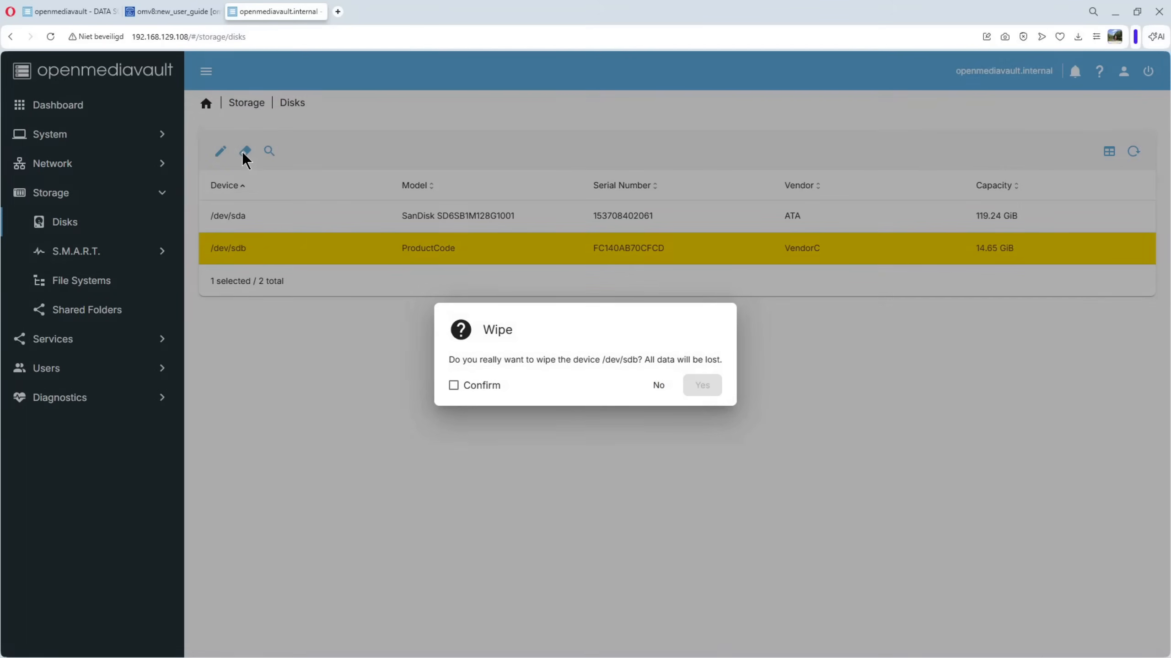
pyautogui.click(467, 388)
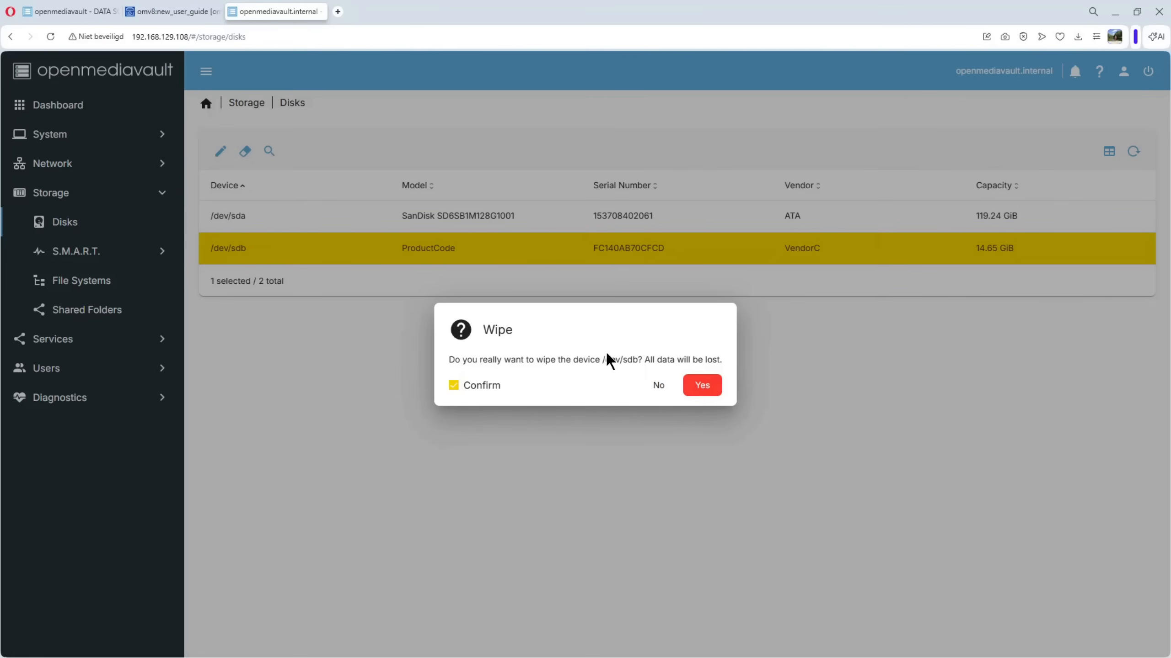
pyautogui.click(698, 387)
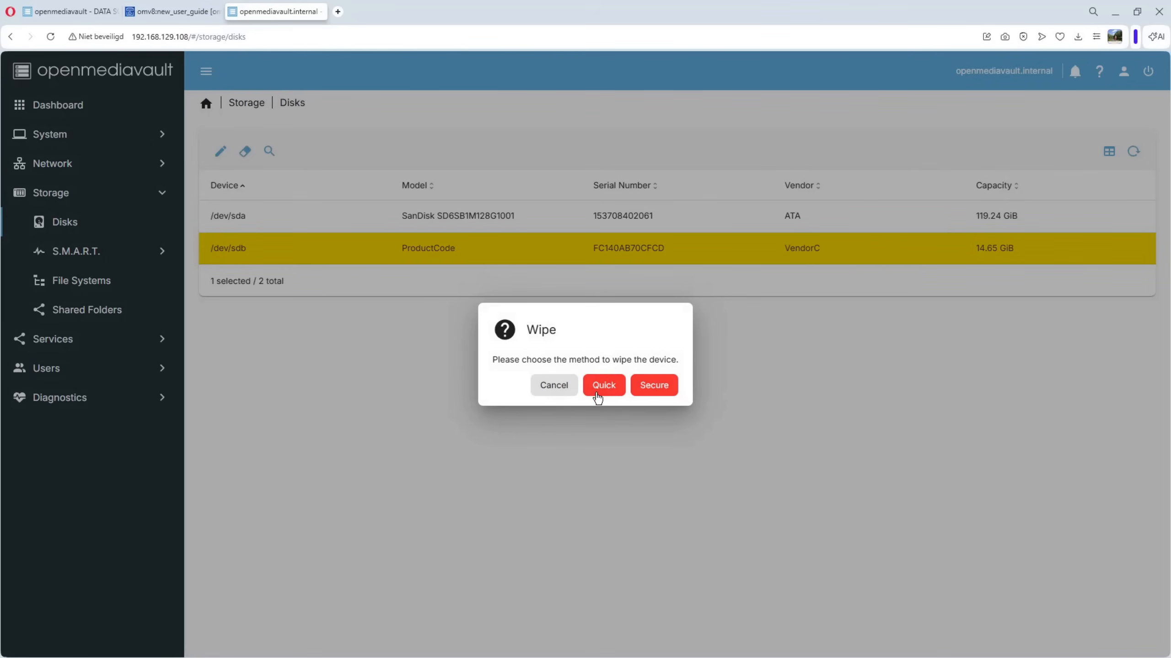
pyautogui.click(653, 388)
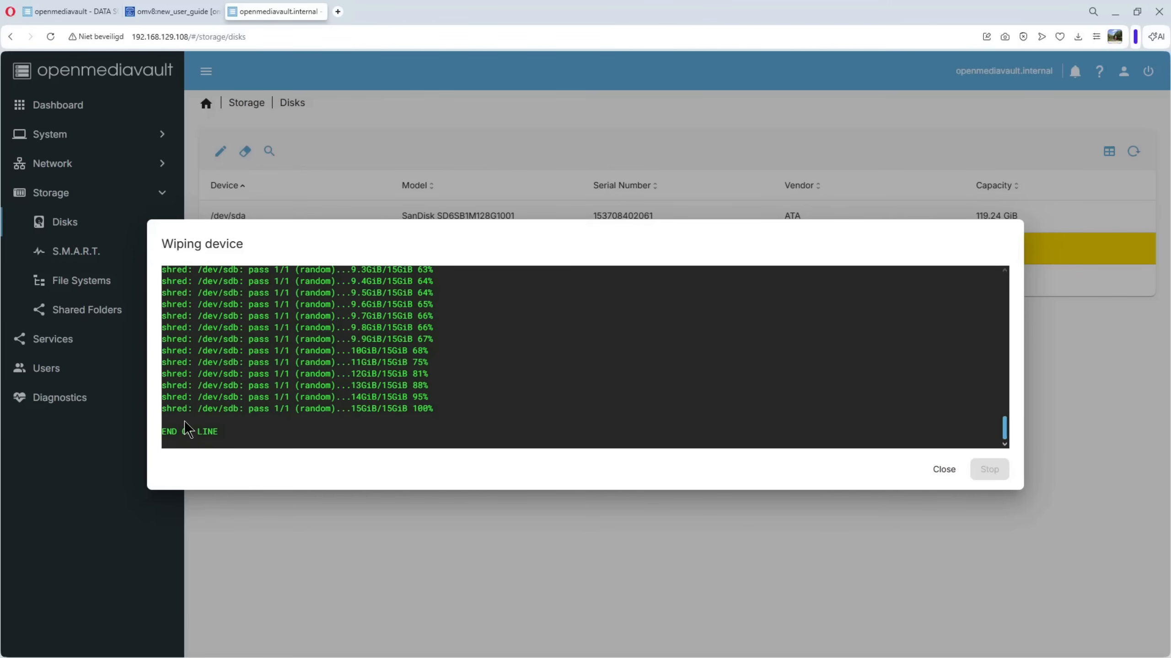
pyautogui.click(942, 469)
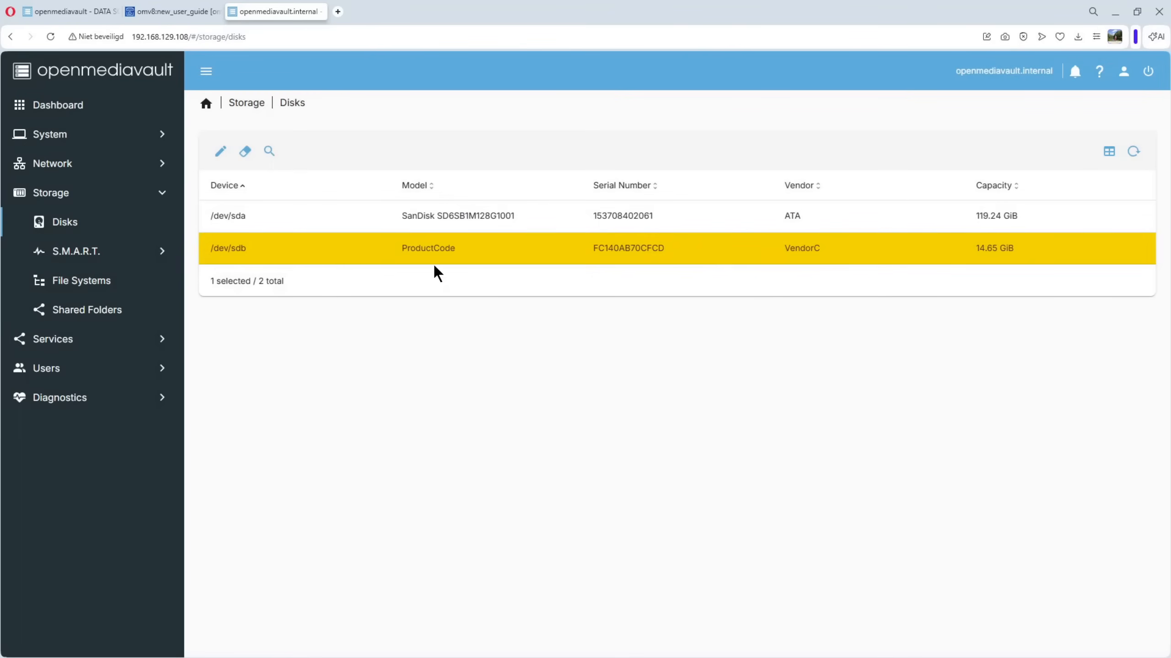
pyautogui.click(471, 258)
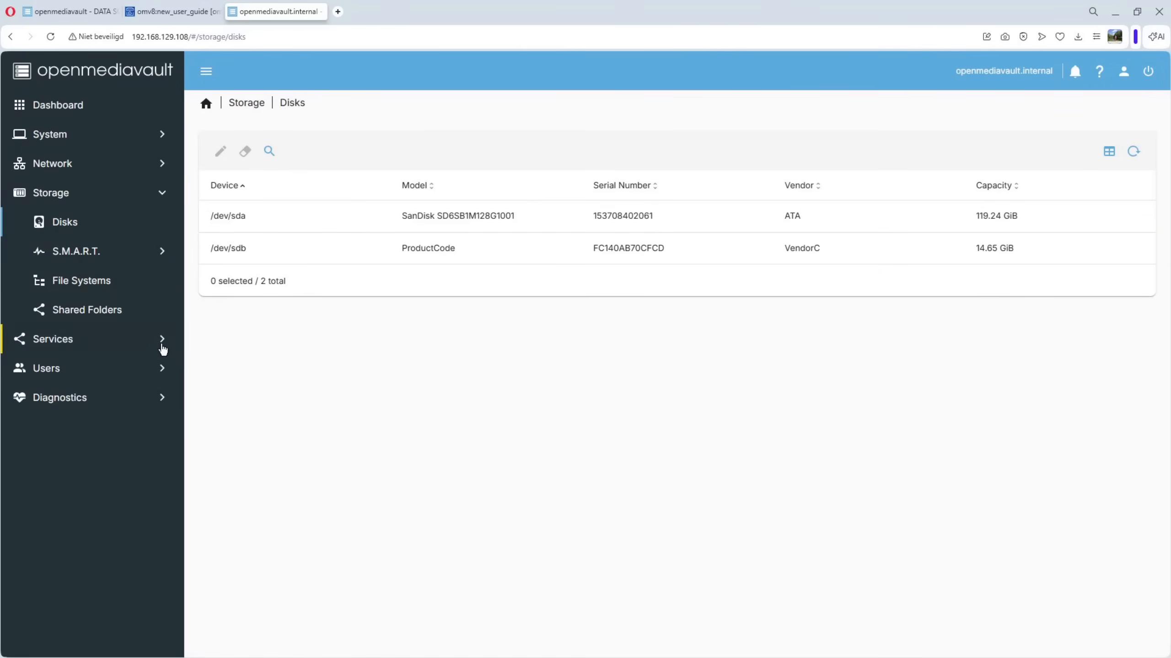
# Step: Create an EXT4 file system on the ProductCode device /dev/sdb and close the creation log
pyautogui.click(81, 287)
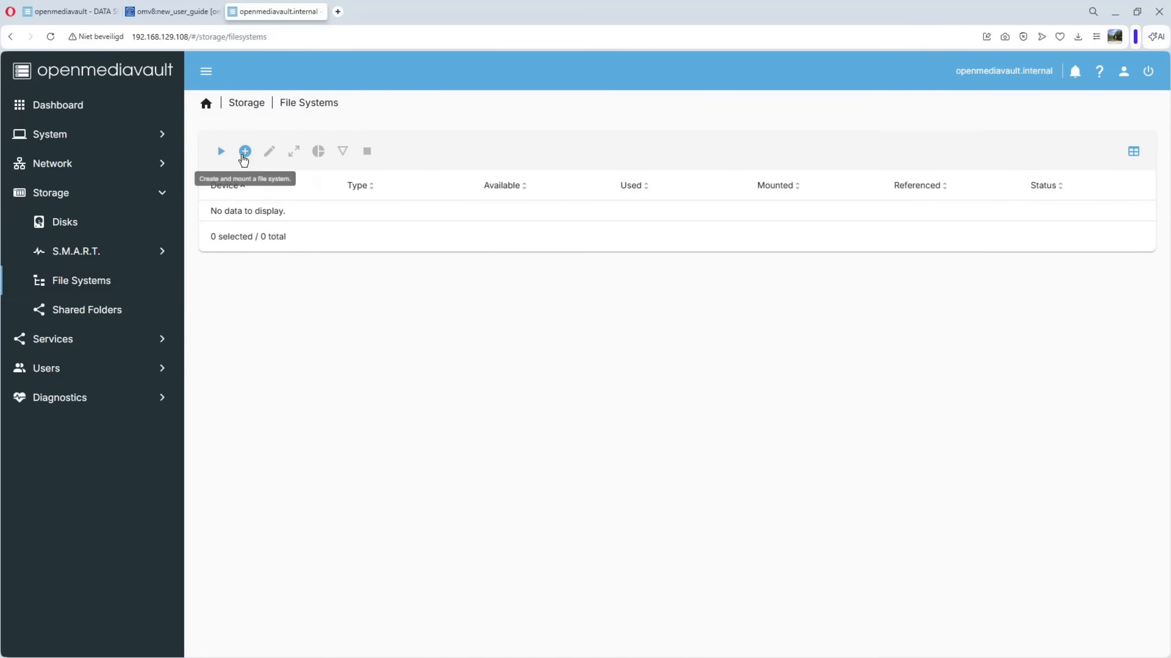
pyautogui.click(245, 153)
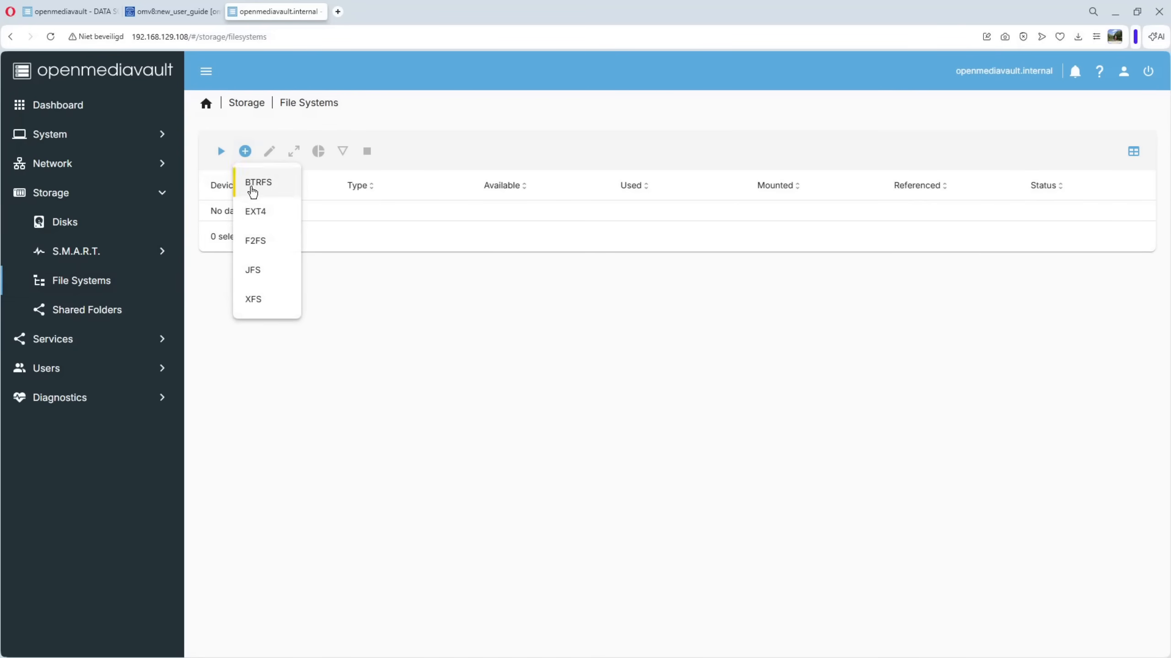
pyautogui.click(255, 222)
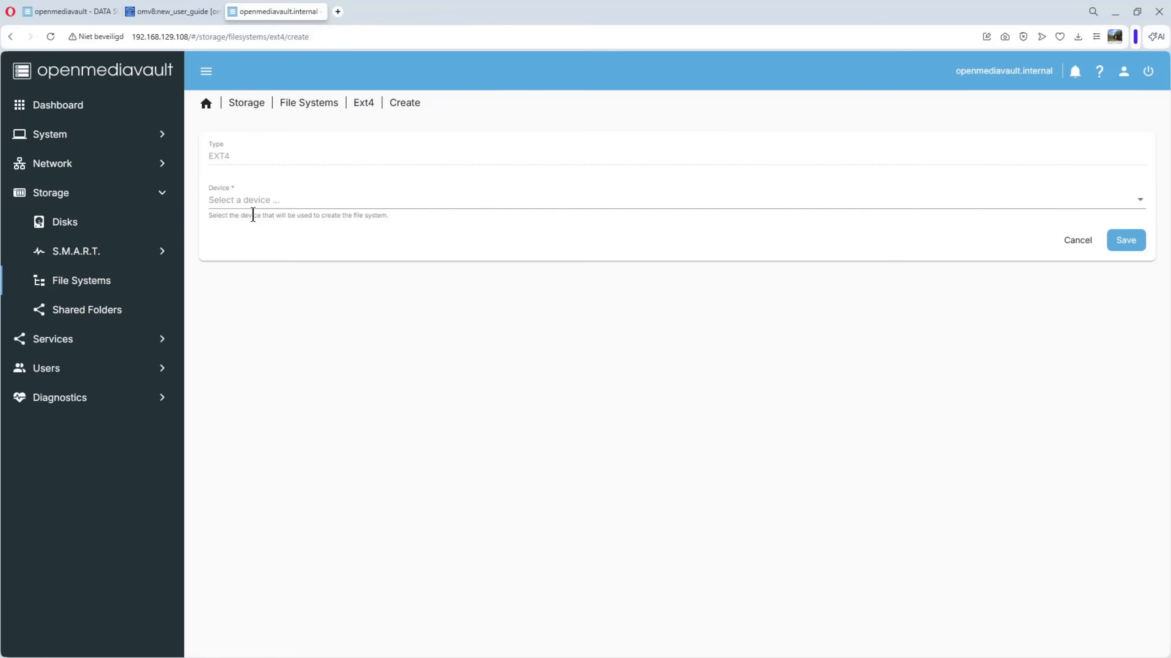
pyautogui.click(242, 200)
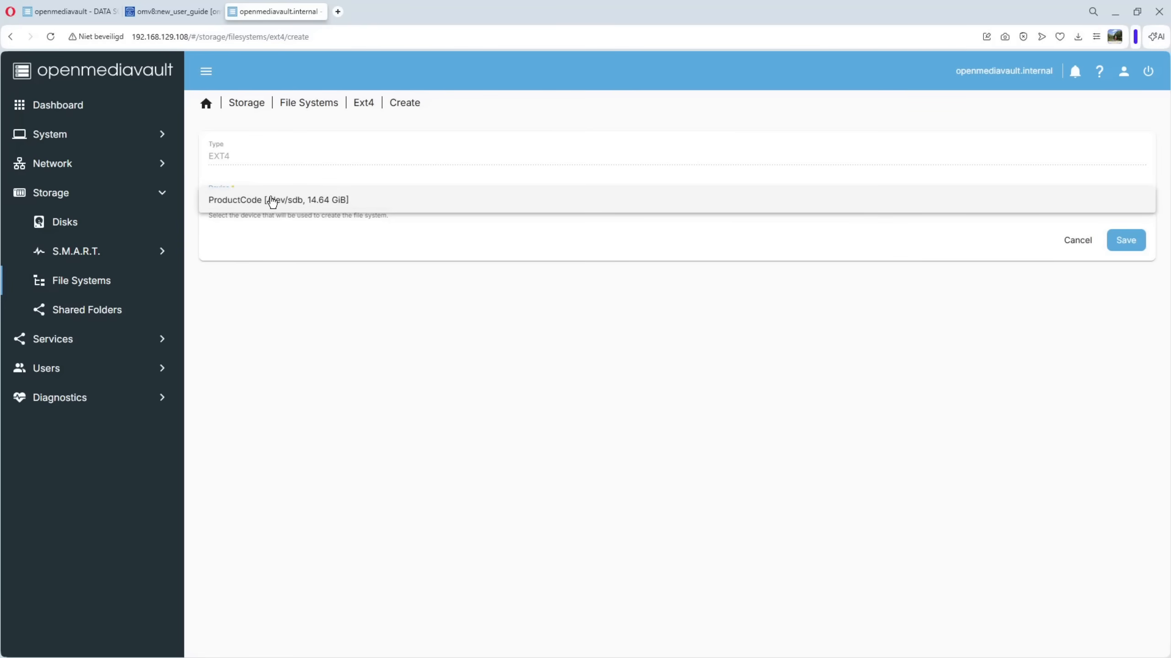
pyautogui.click(266, 201)
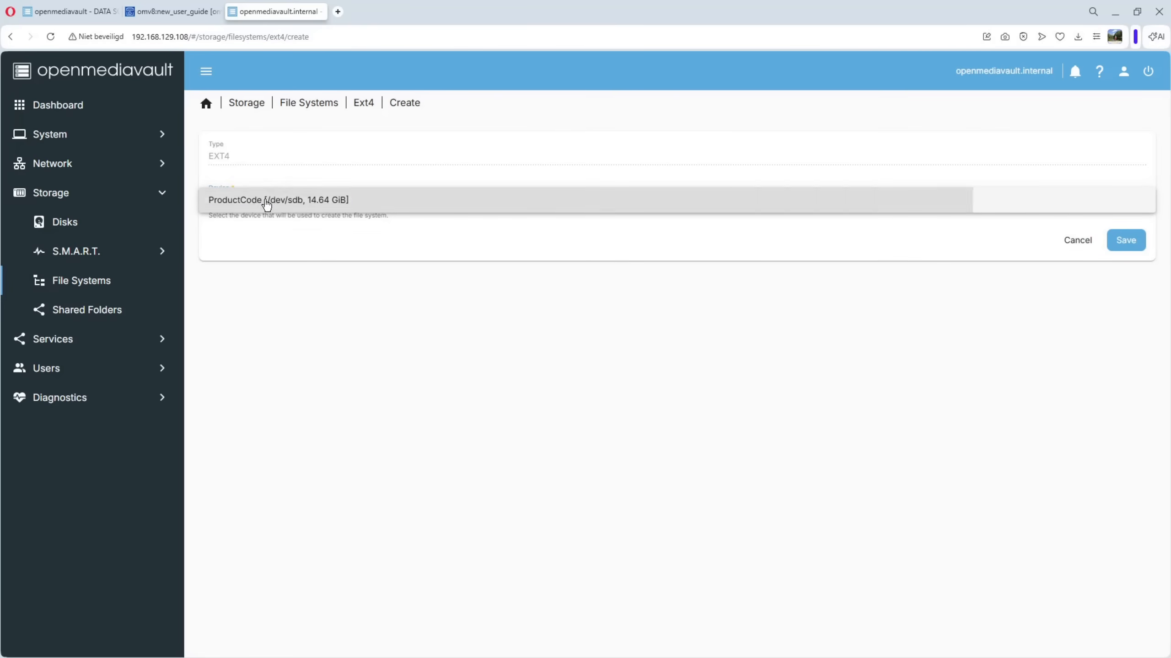
pyautogui.click(1129, 244)
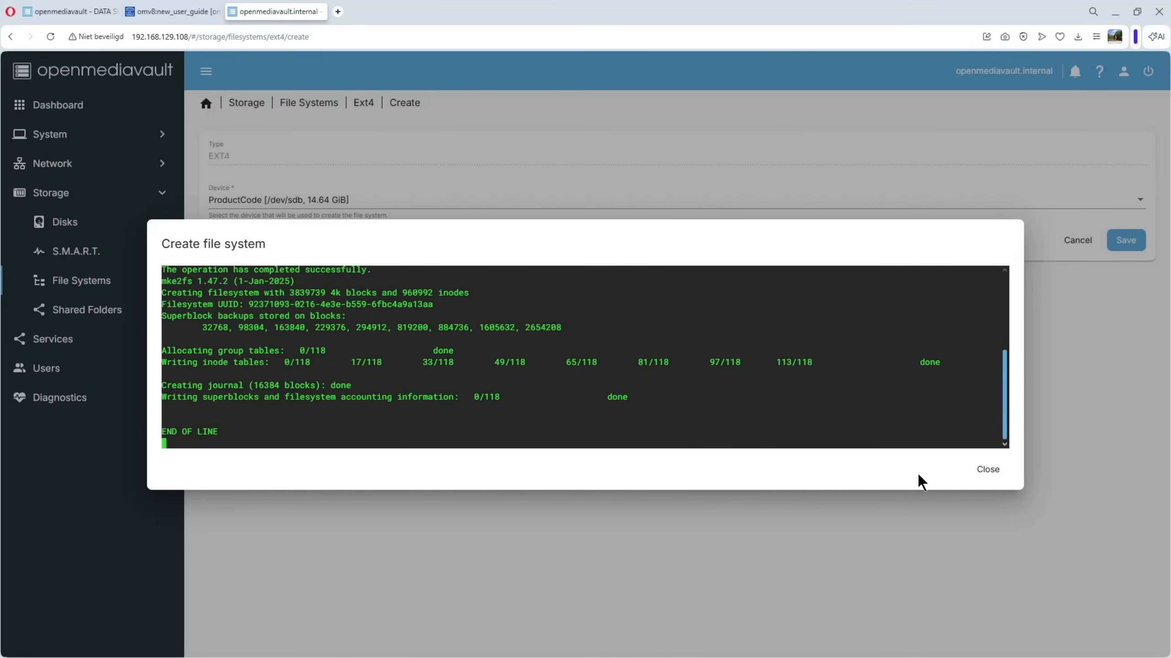
pyautogui.click(987, 470)
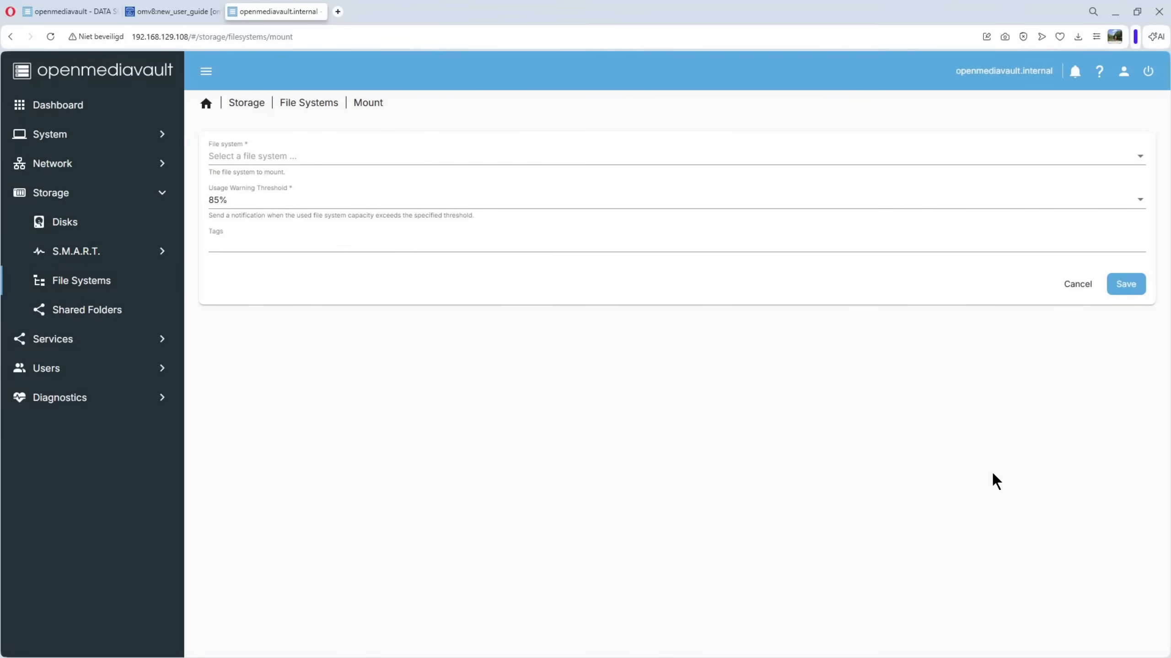
# Step: Mount the /dev/sdb1 EXT4 file system and apply the pending configuration changes
pyautogui.click(260, 158)
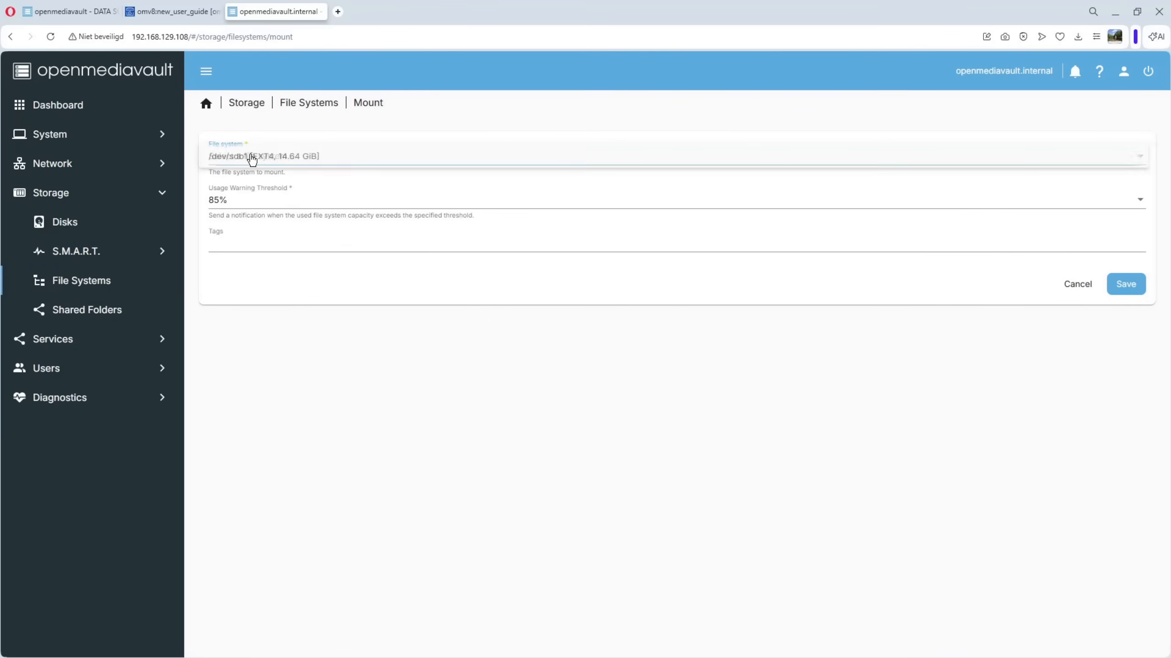
pyautogui.click(268, 160)
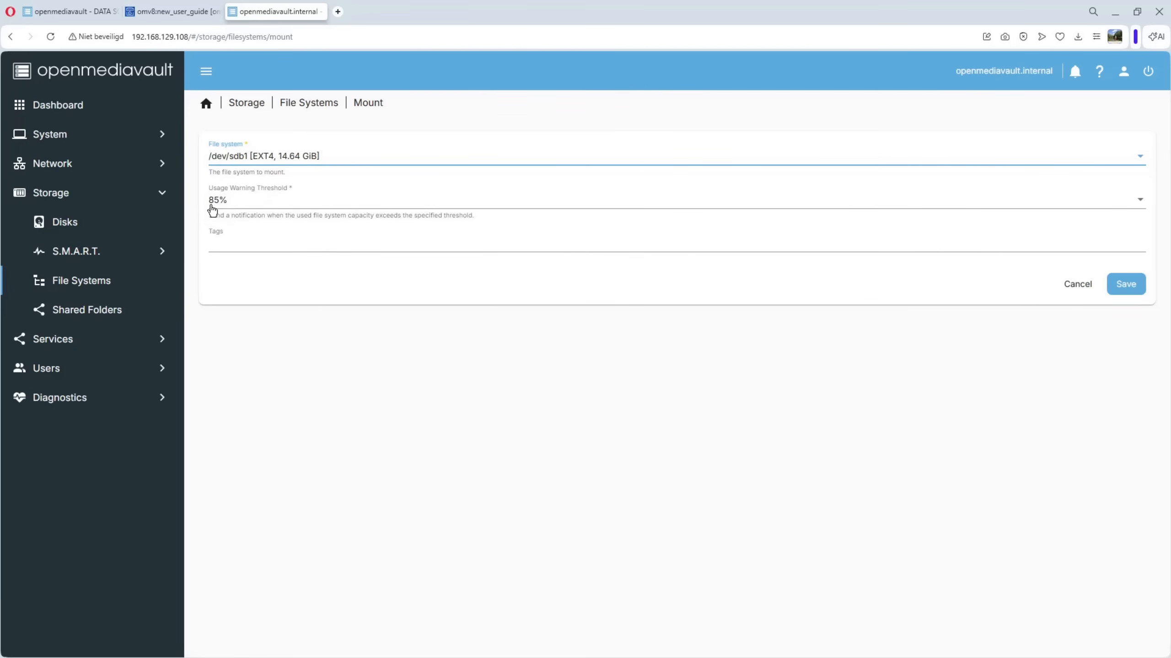
pyautogui.click(1124, 283)
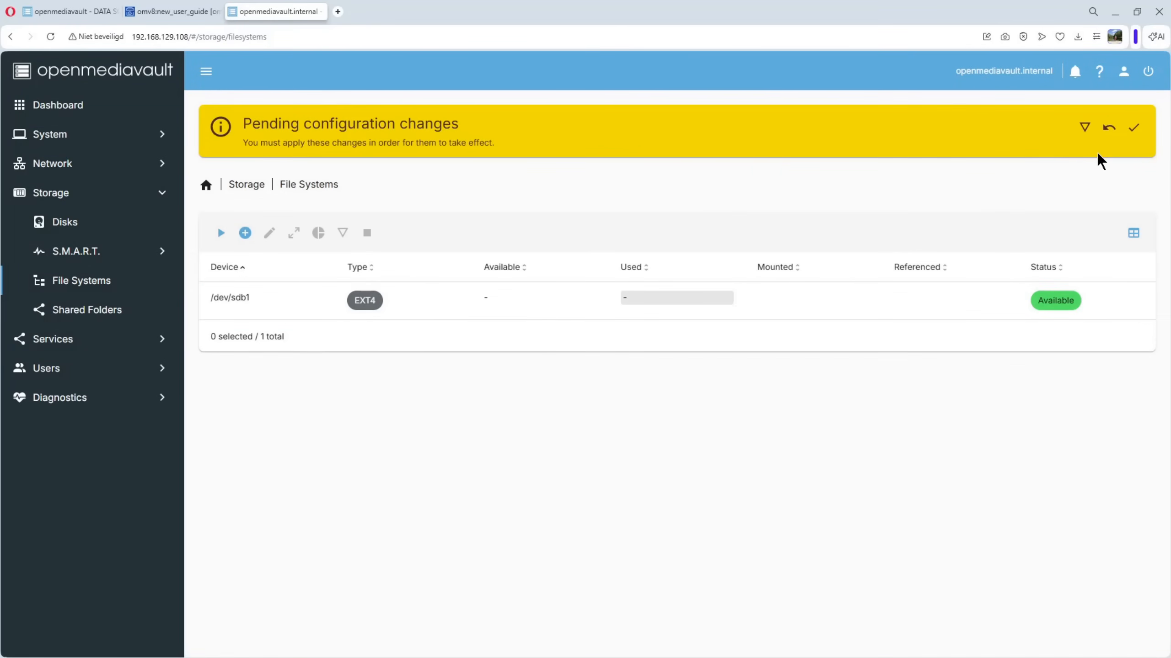
pyautogui.click(1133, 128)
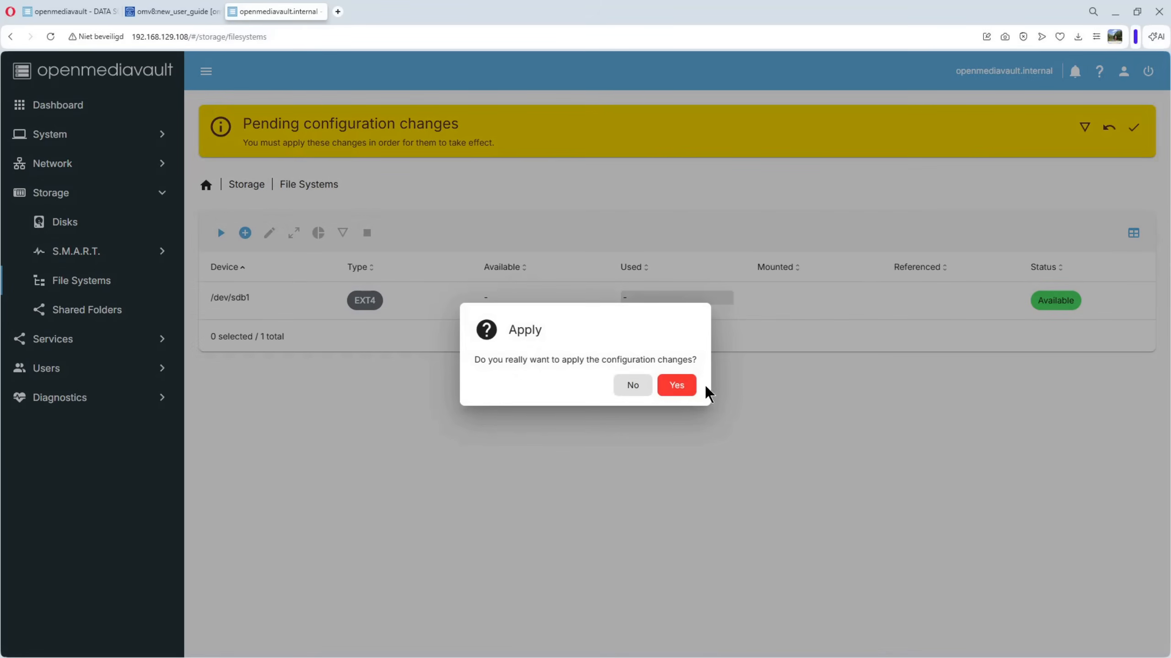
pyautogui.click(678, 386)
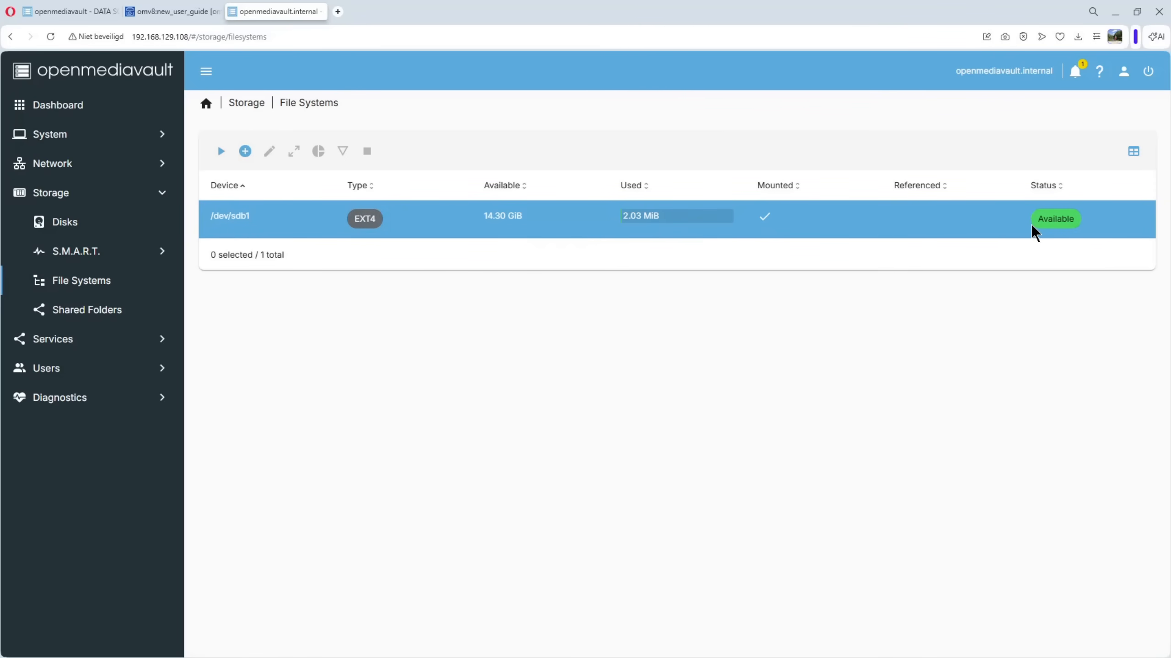
# Step: Create a shared folder named Backup on /dev/sdb1 with the tag BACKUP, and apply the pending configuration changes
pyautogui.moveTo(1035, 232)
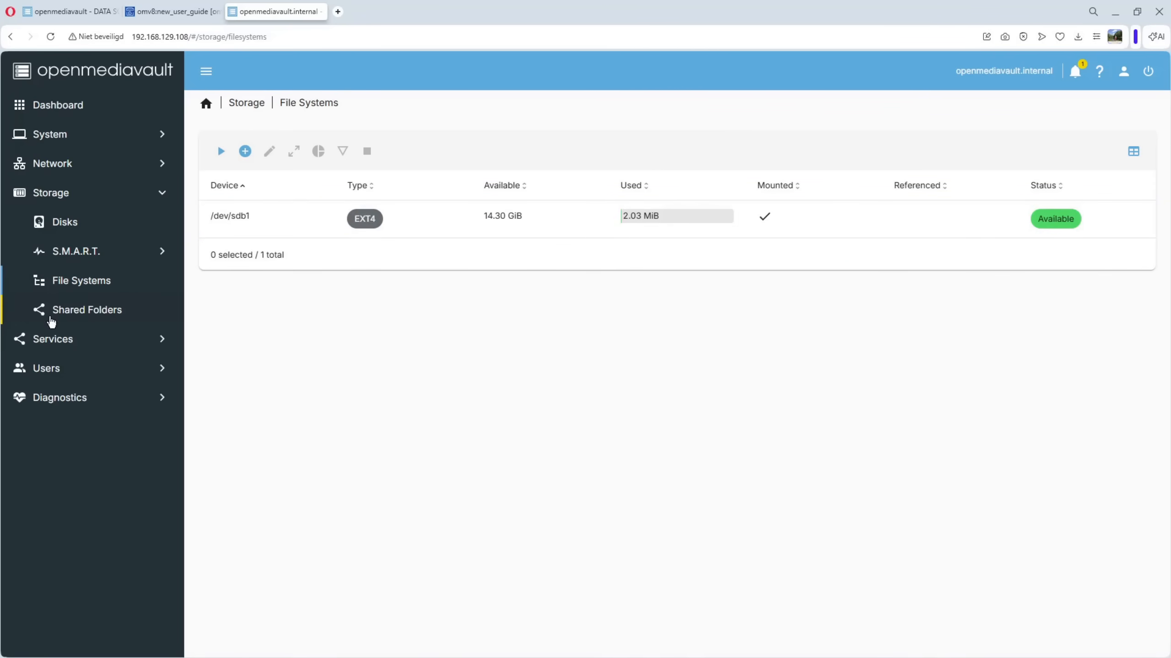
pyautogui.click(89, 313)
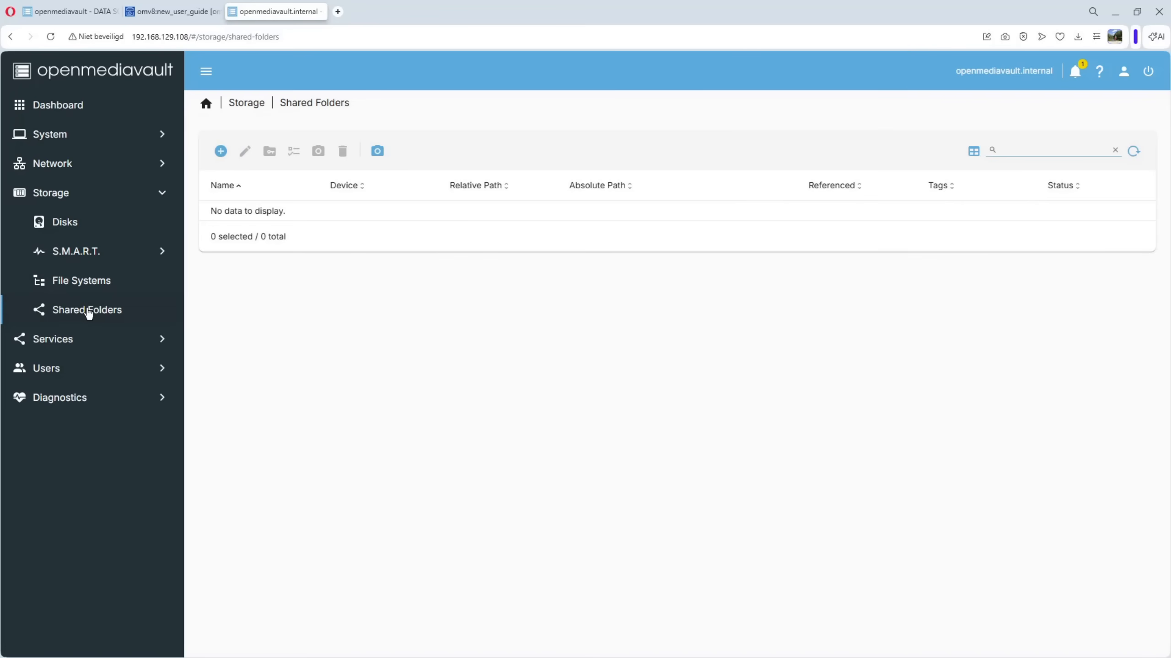
pyautogui.click(221, 152)
pyautogui.click(221, 165)
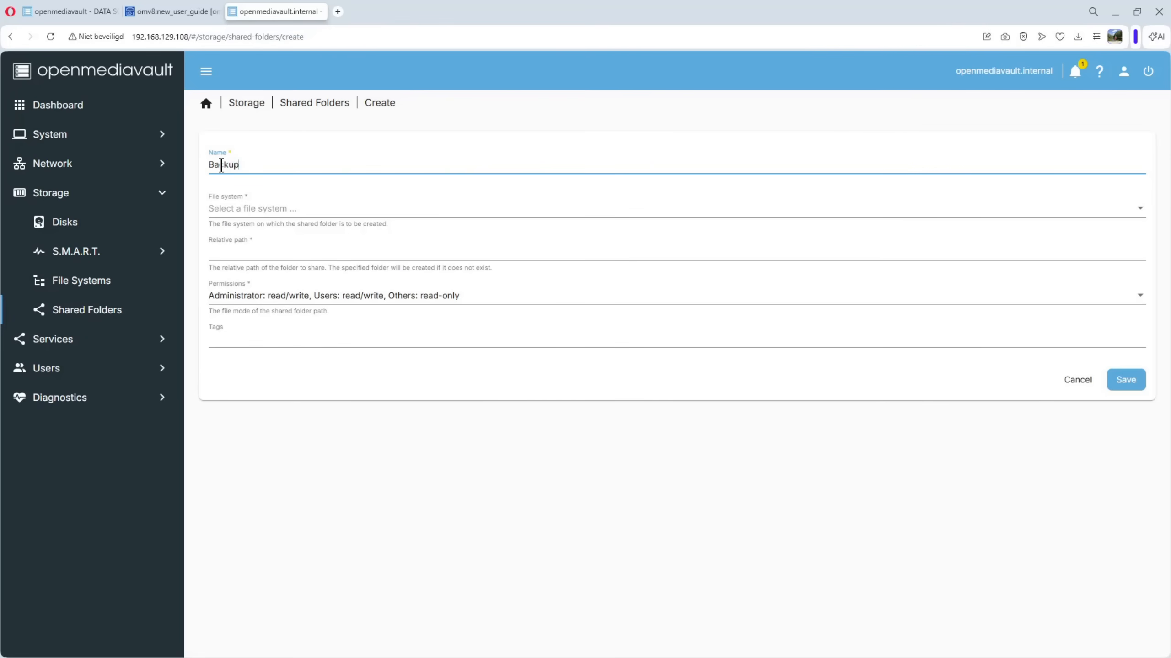
pyautogui.click(246, 211)
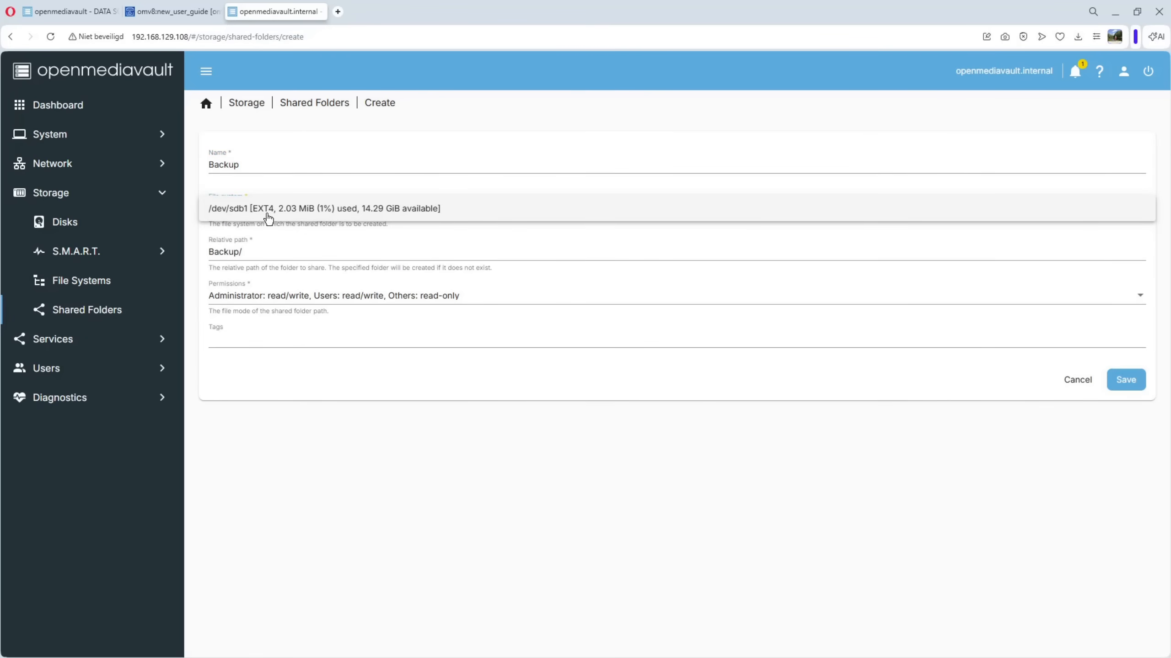
pyautogui.click(304, 210)
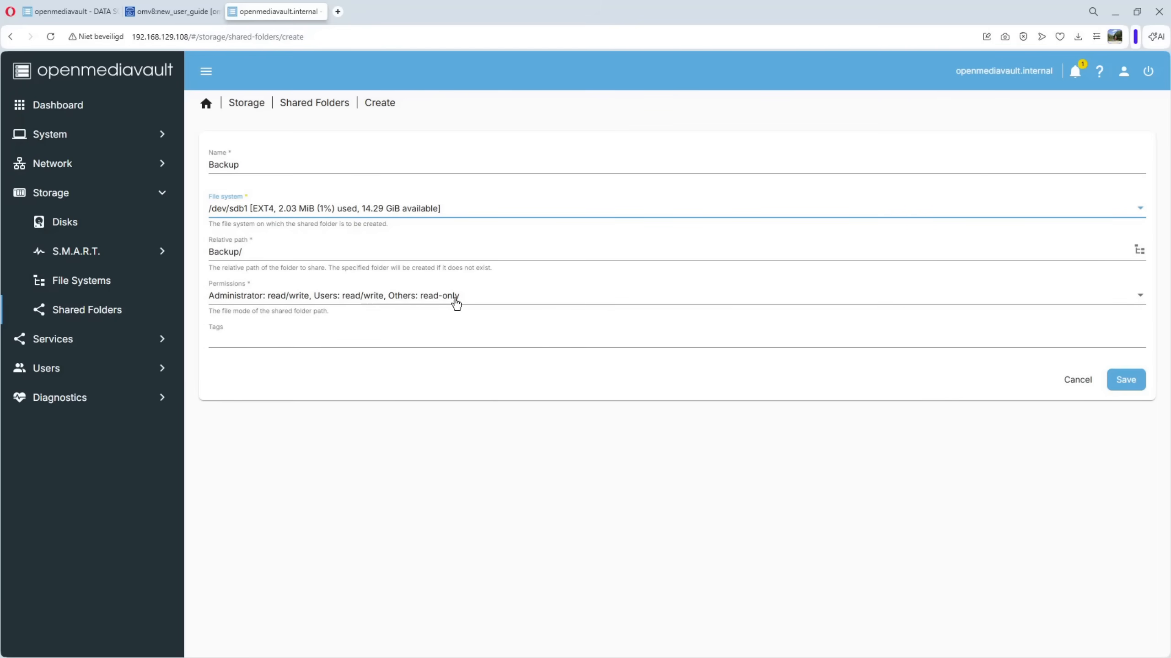
pyautogui.click(242, 340)
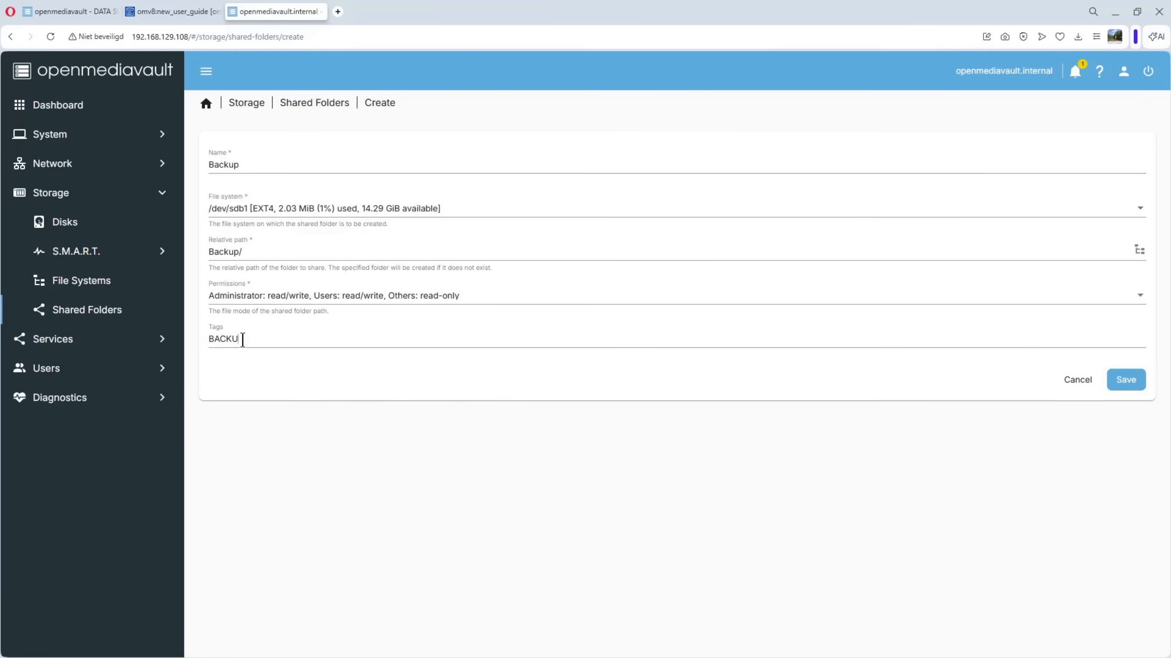
pyautogui.write('BACKUP')
pyautogui.press('Return')
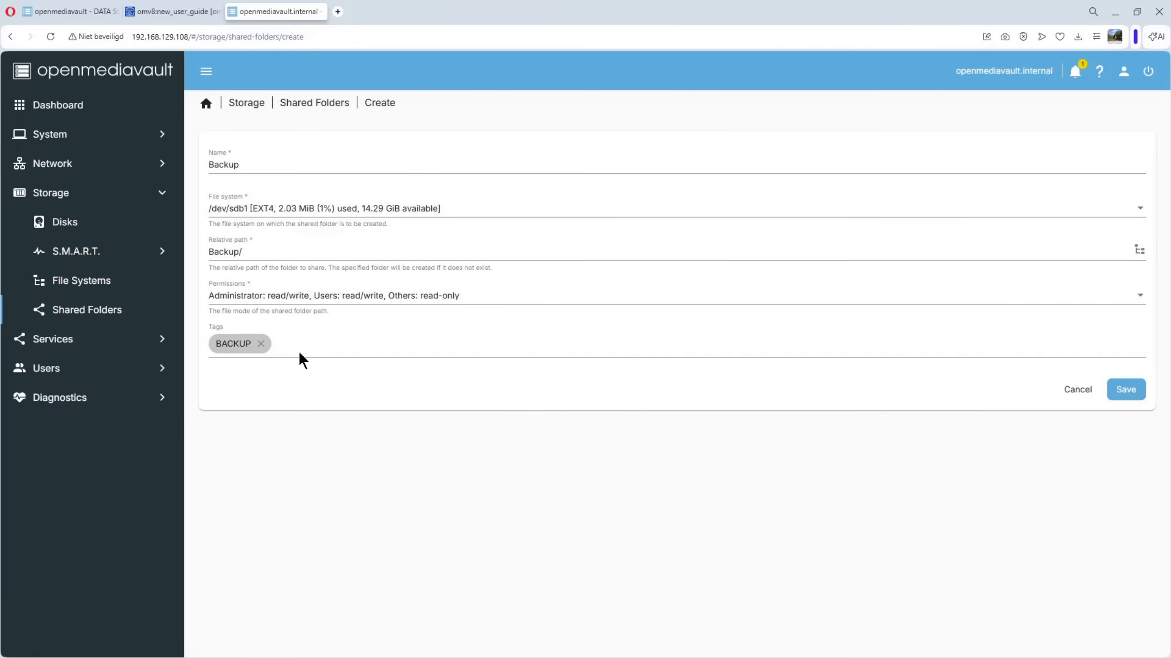
pyautogui.click(1127, 390)
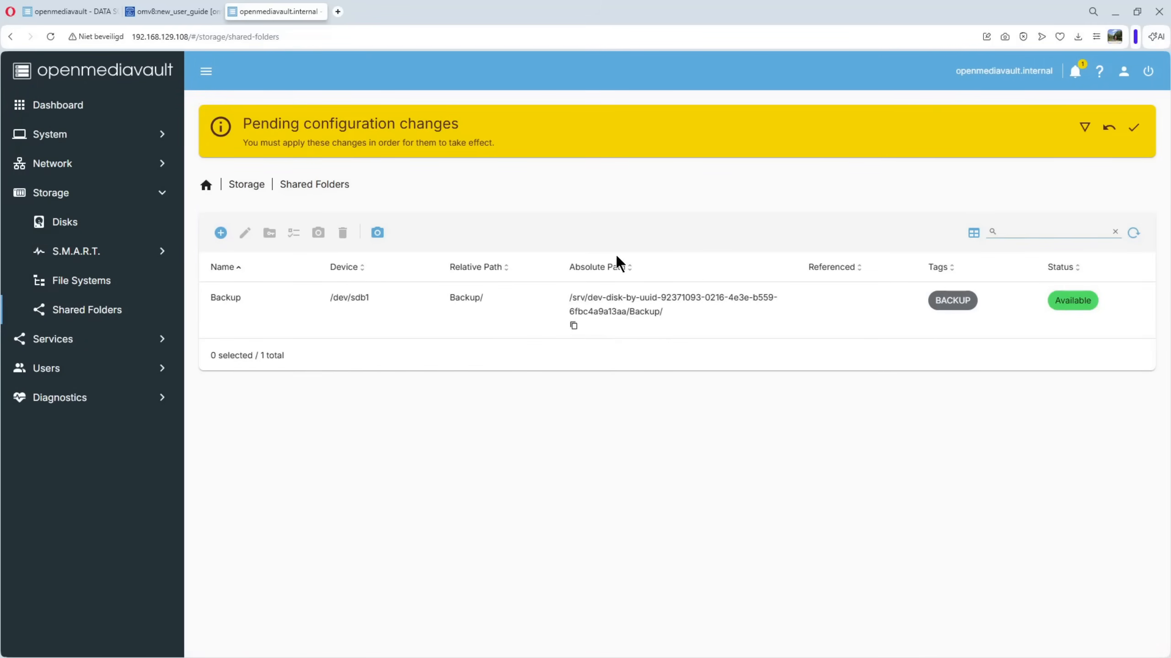
pyautogui.click(1134, 129)
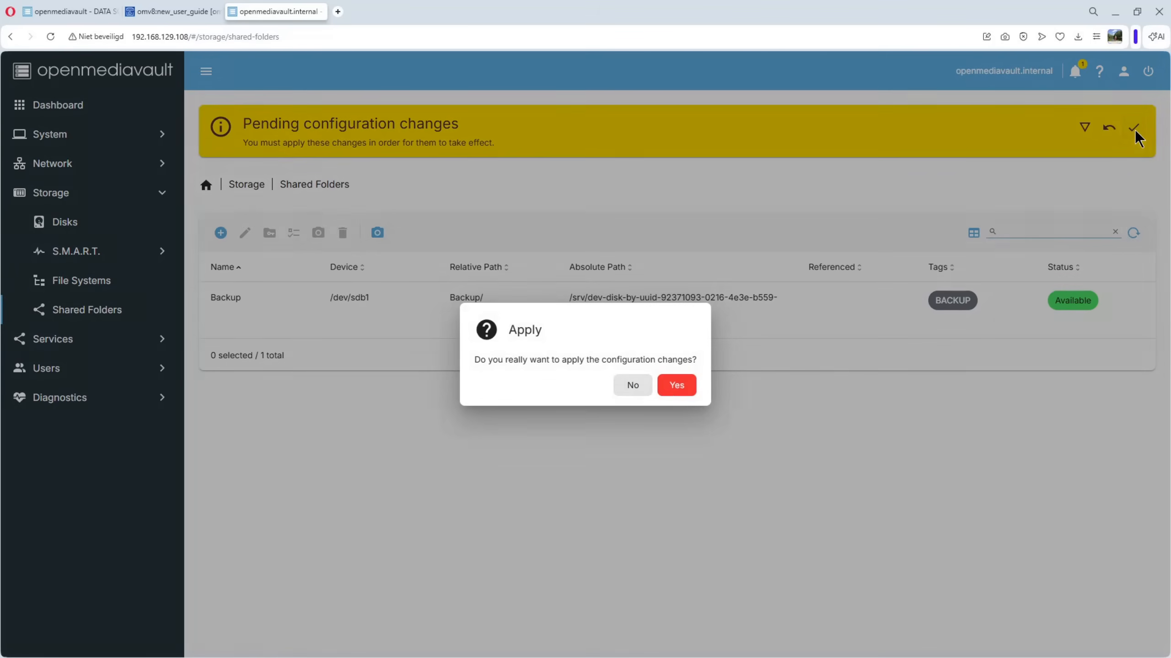
pyautogui.click(677, 387)
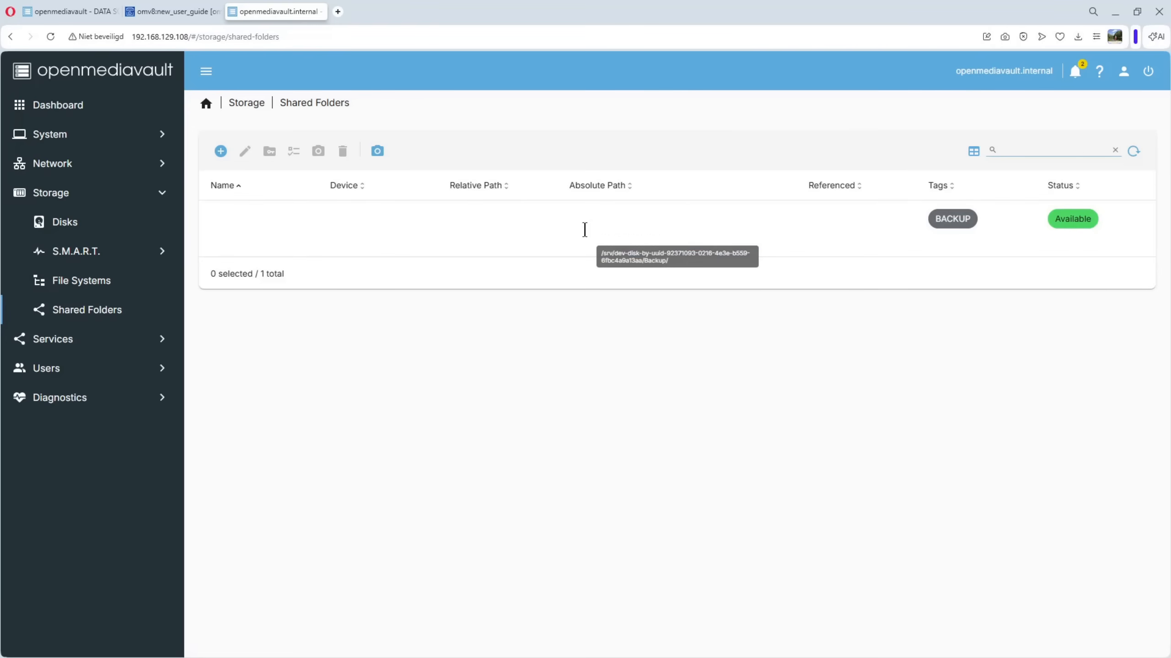
# Step: Set the system backup's shared folder to Backup [BACKUP] and its method to fsarchiver, and save the settings
pyautogui.click(49, 141)
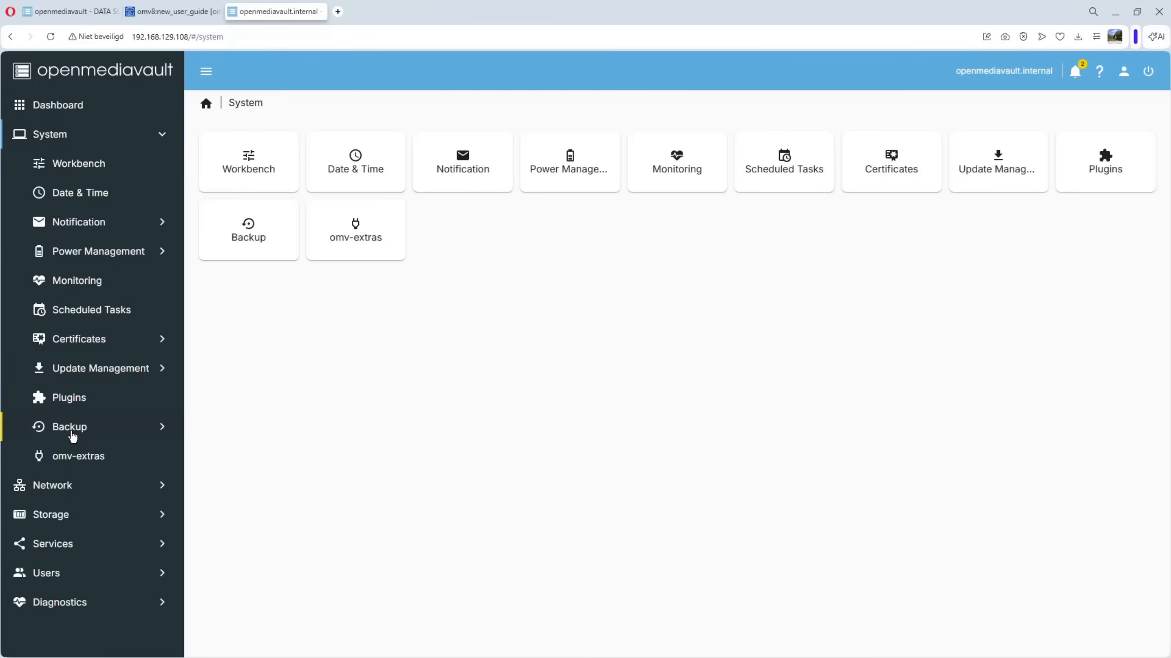
pyautogui.click(72, 437)
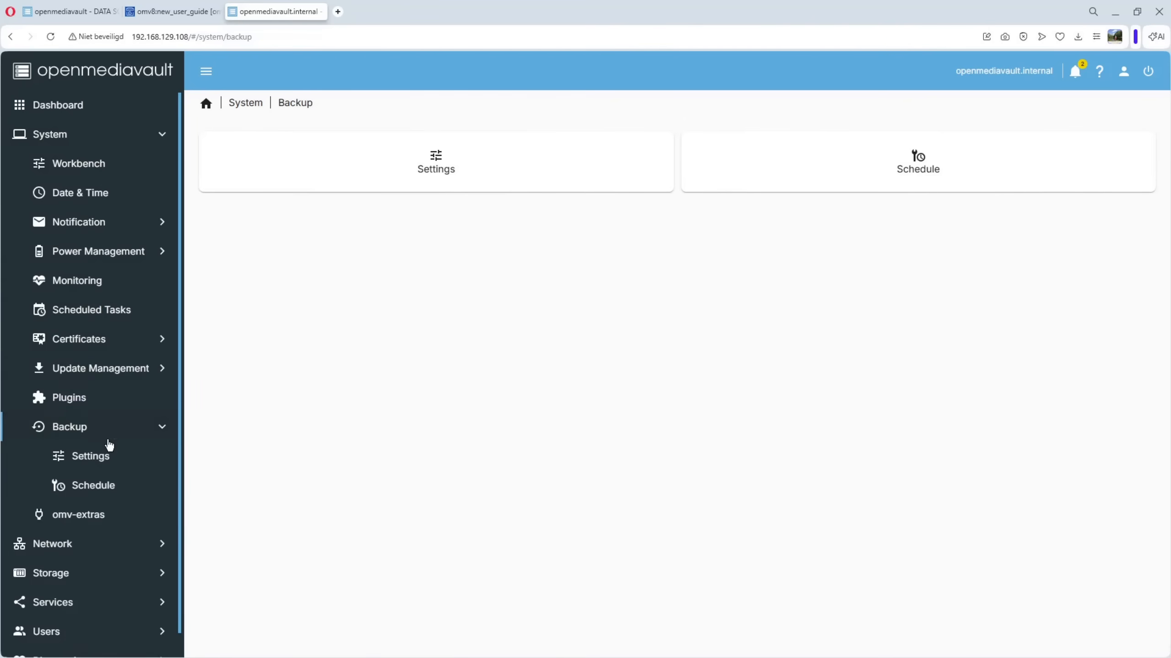
pyautogui.click(99, 456)
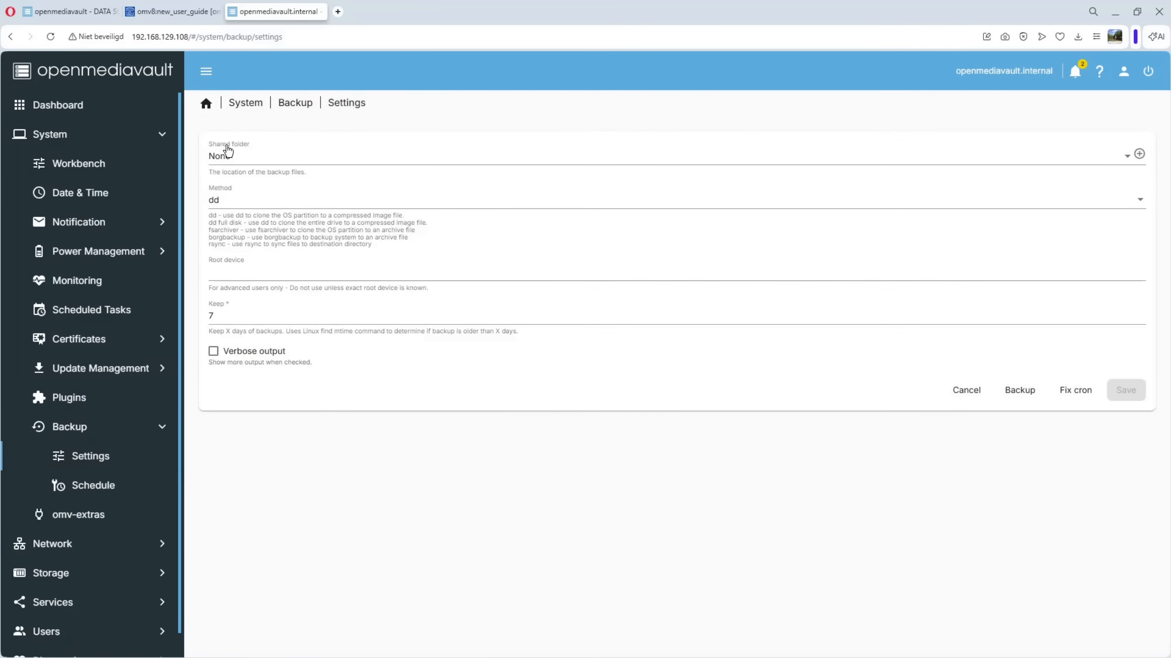
pyautogui.click(226, 158)
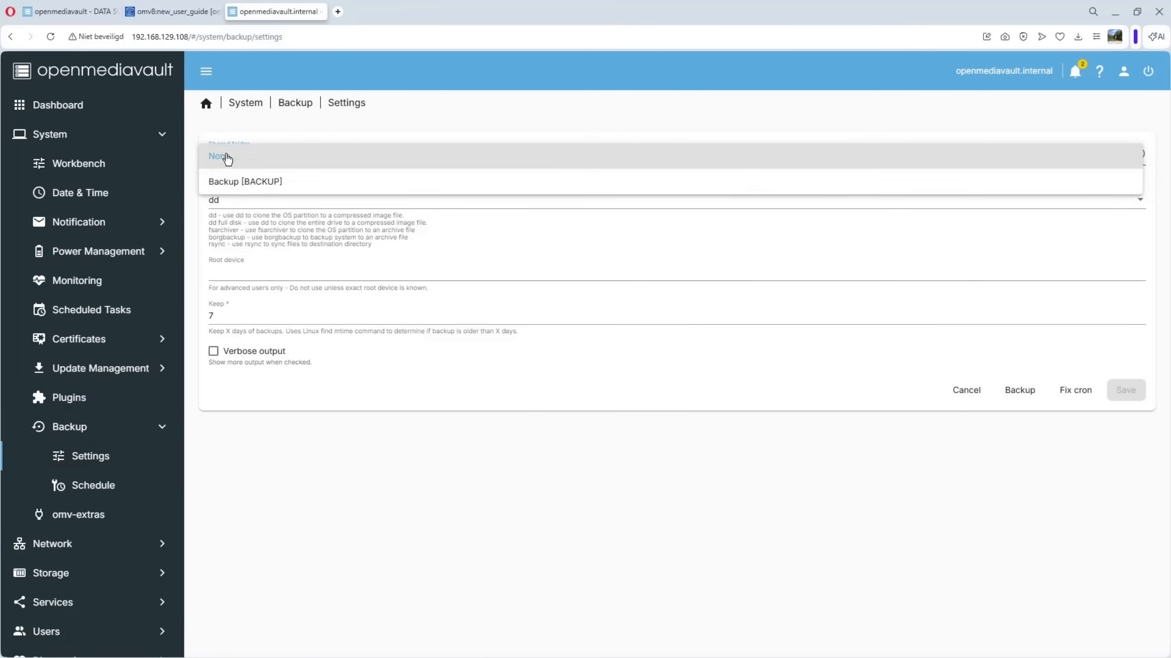
pyautogui.click(249, 183)
pyautogui.click(214, 201)
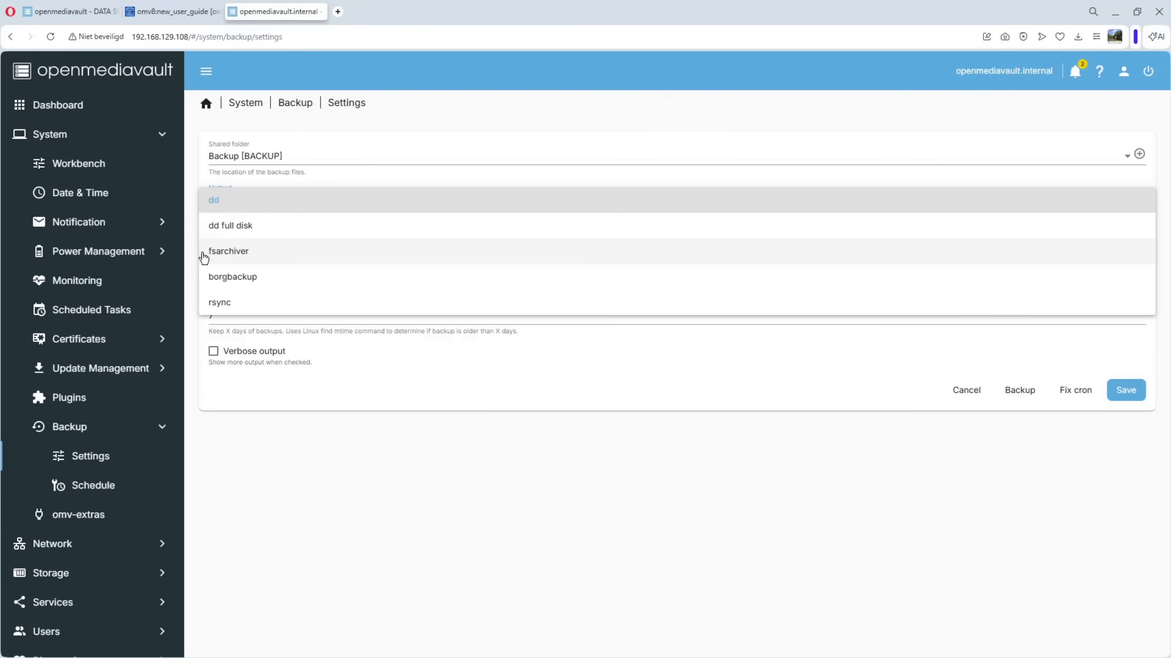
pyautogui.click(223, 255)
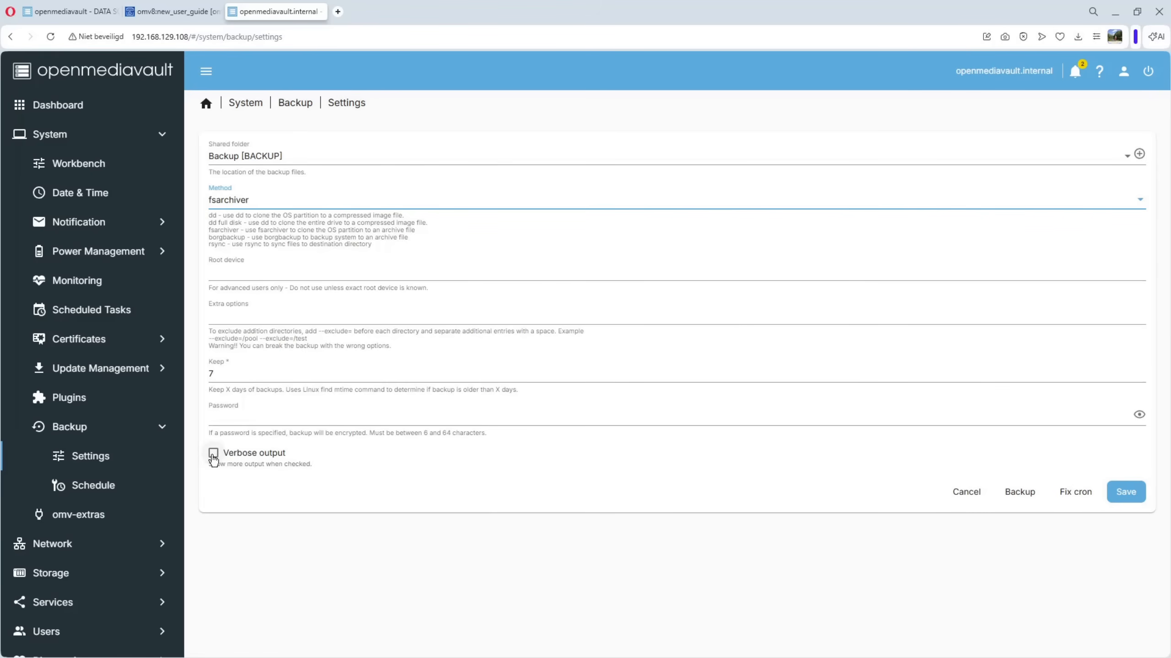
pyautogui.click(1124, 497)
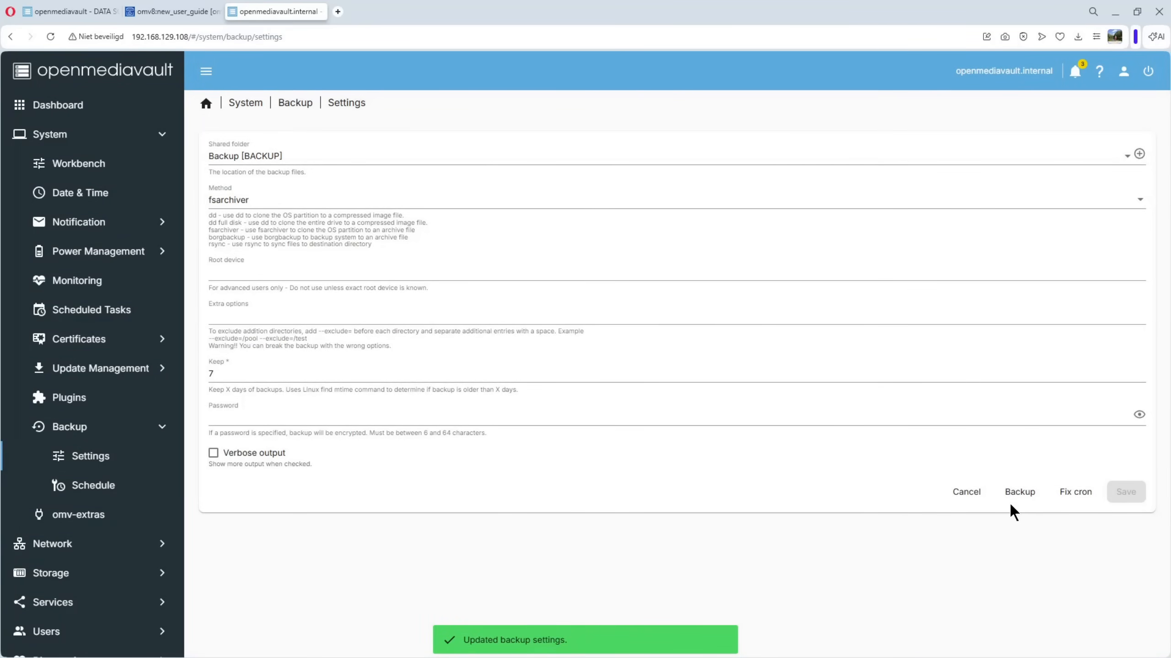
# Step: Run the system backup, close its log on completion, and check the space used on the /dev/sdb1 file system
pyautogui.click(1022, 492)
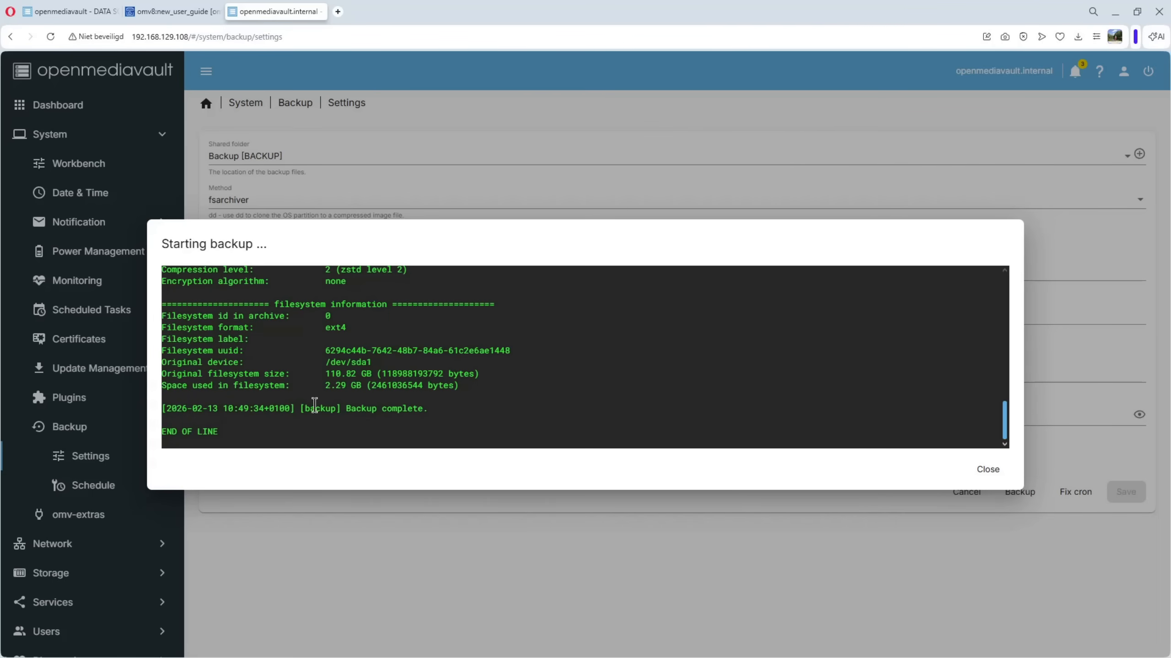
pyautogui.click(988, 475)
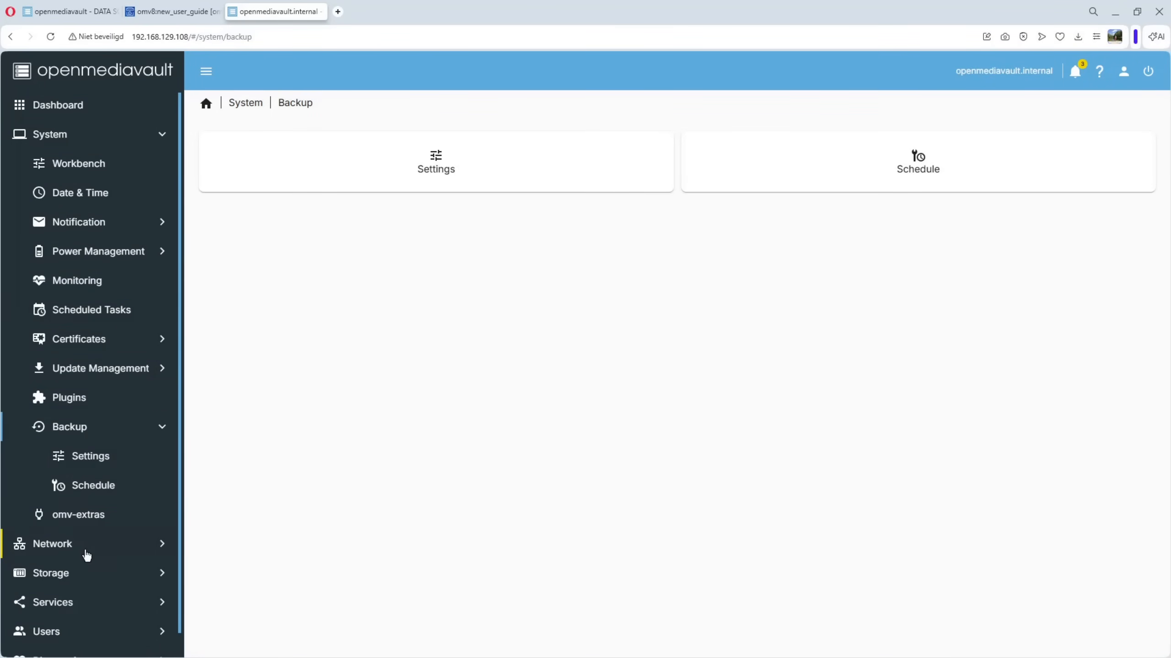
pyautogui.click(59, 578)
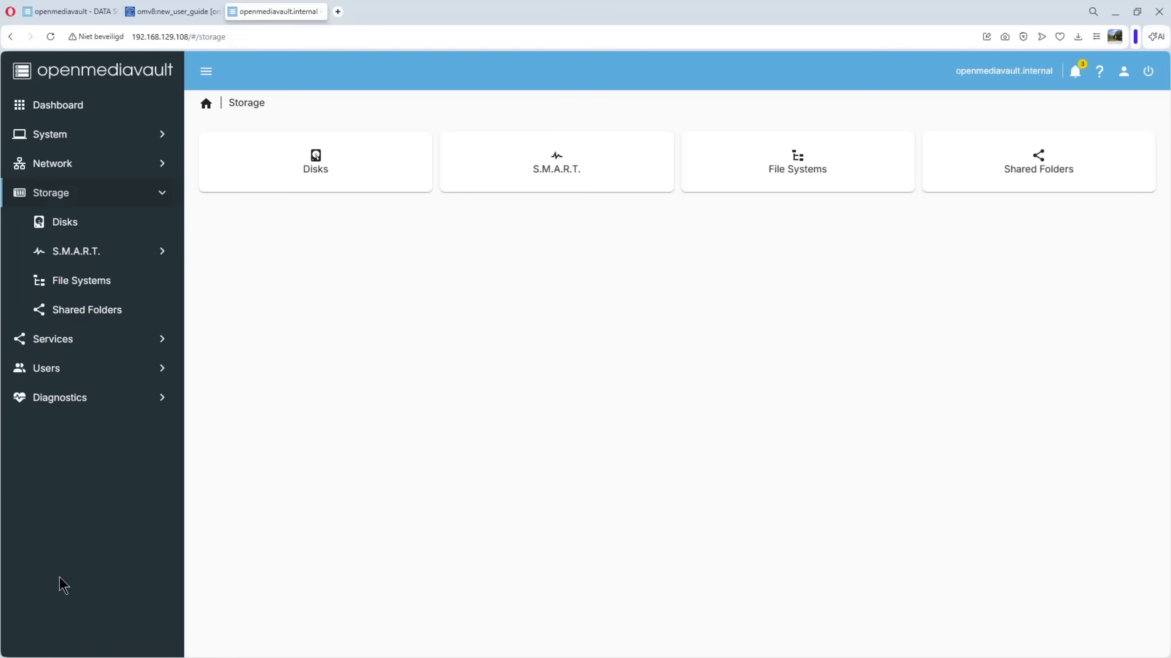
pyautogui.click(81, 287)
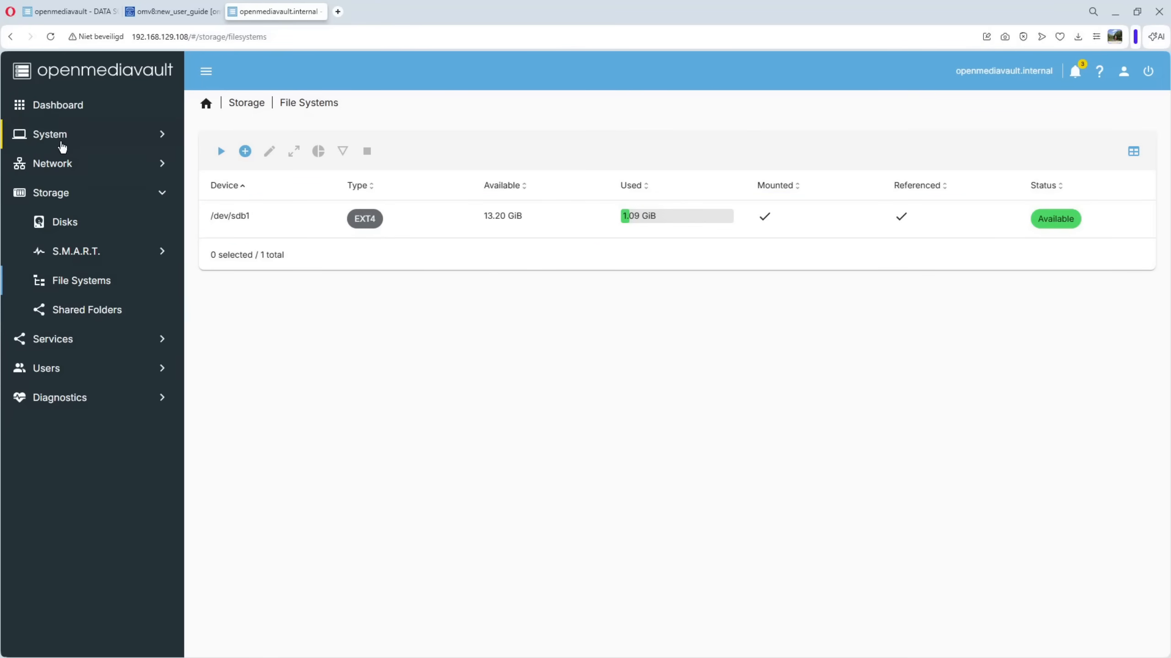
# Step: Examine the scheduling options available for the system backup
pyautogui.click(62, 147)
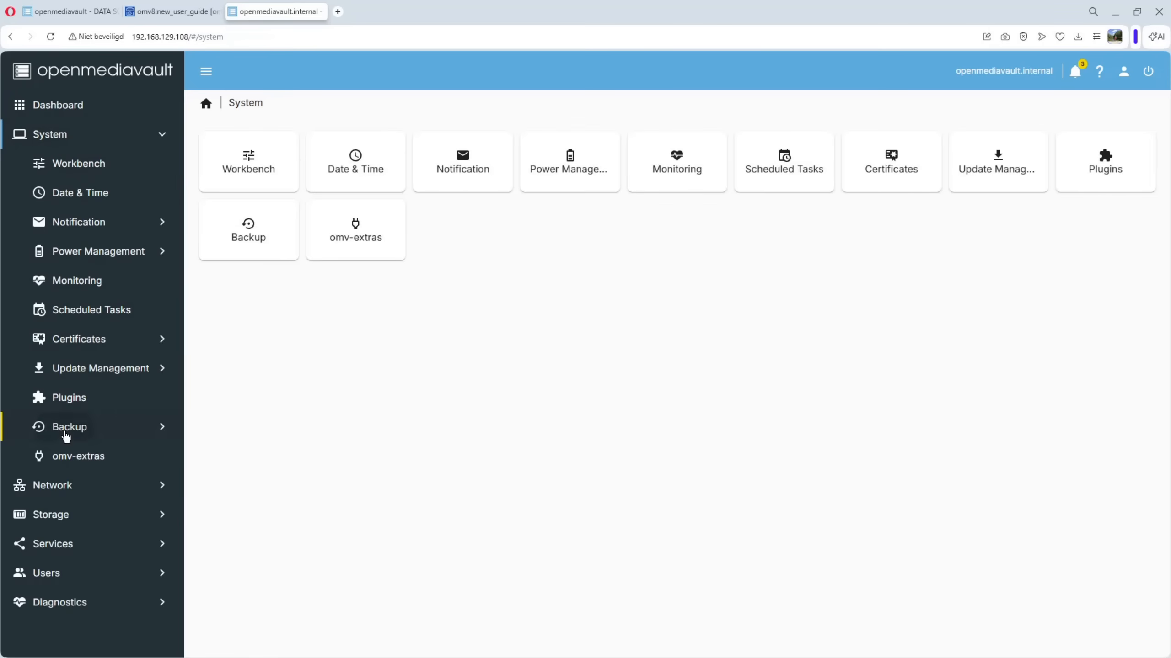
pyautogui.click(66, 436)
pyautogui.click(92, 488)
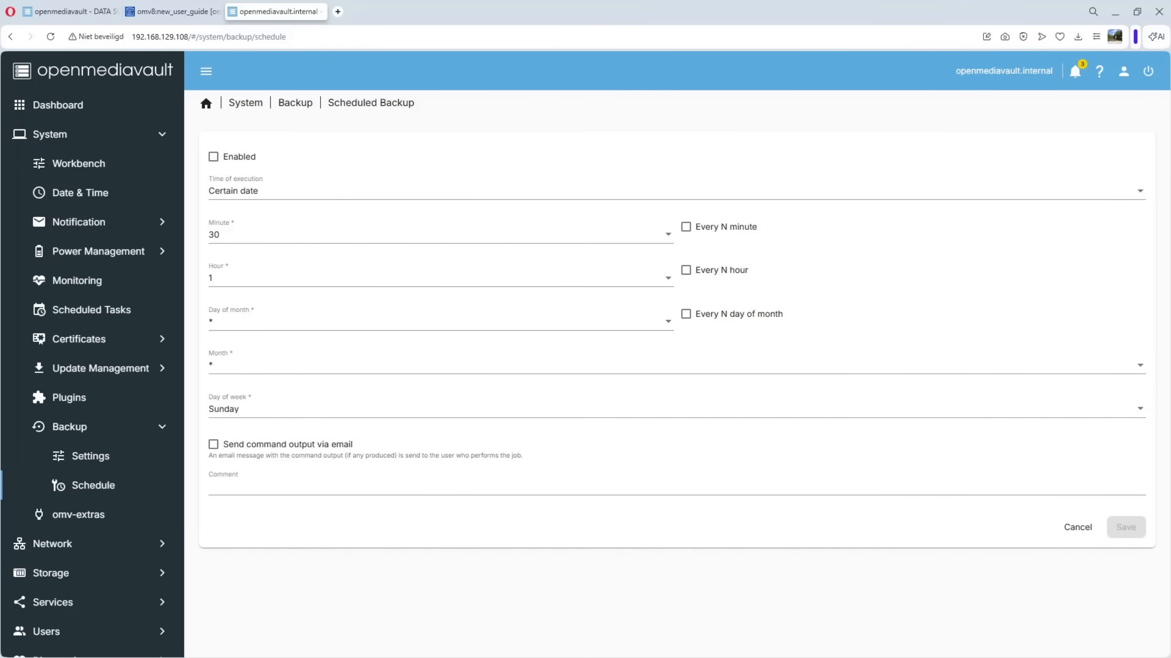
pyautogui.moveTo(1170, 71); pyautogui.dragTo(715, 135)
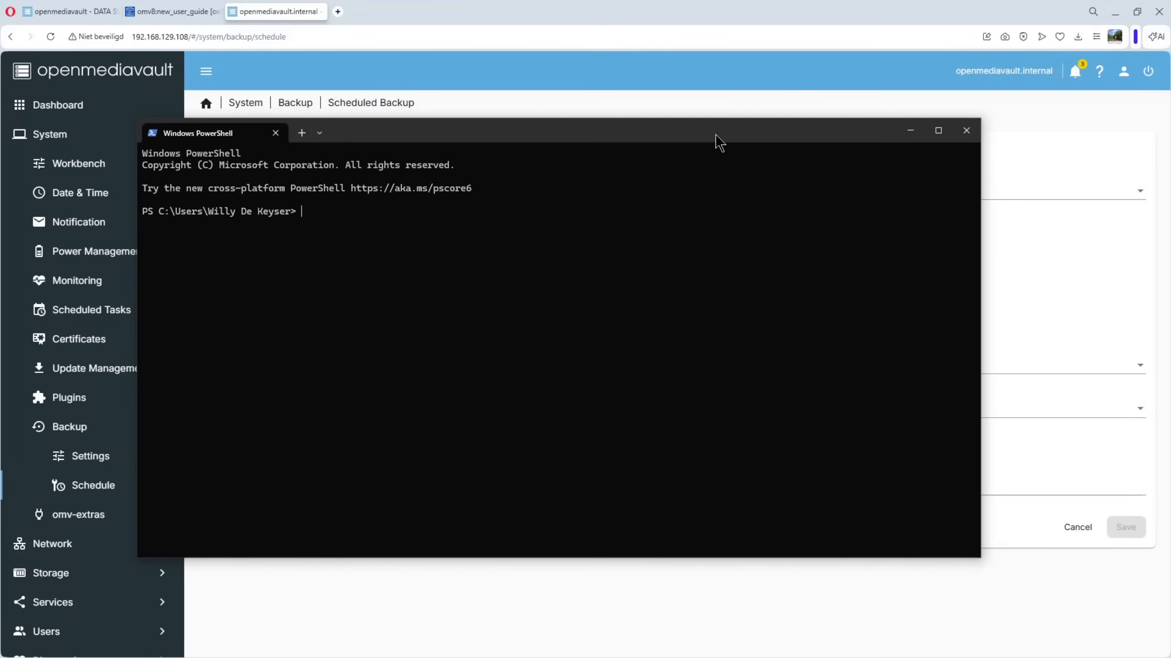
pyautogui.hotkey('ctrl', 'v')
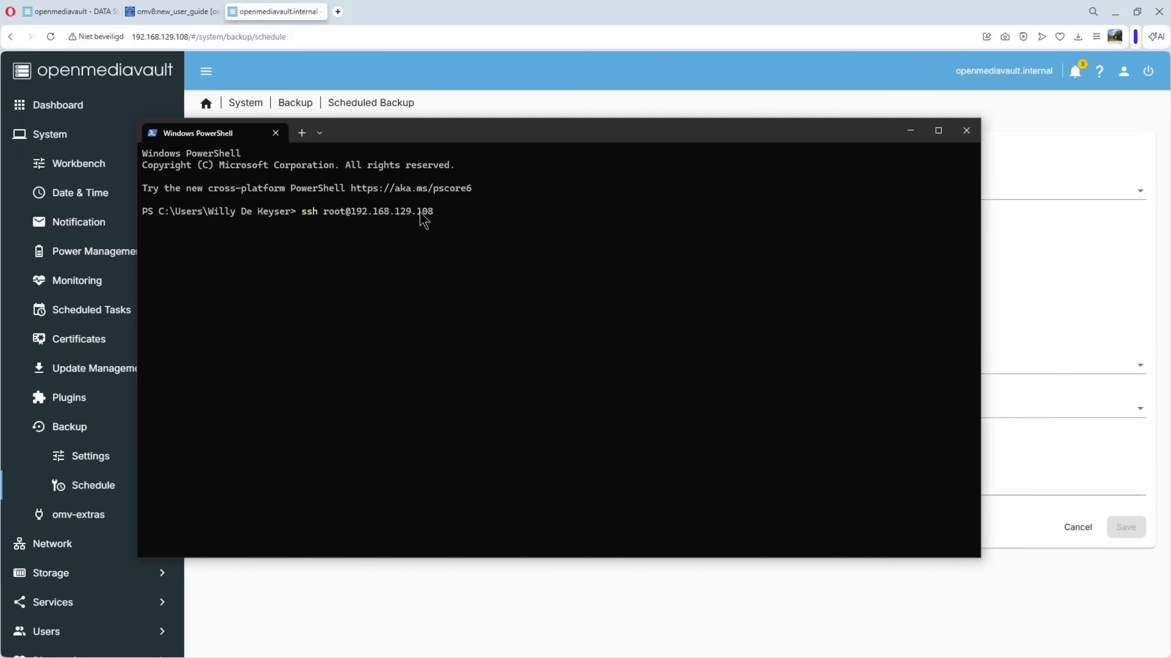
pyautogui.press('Return')
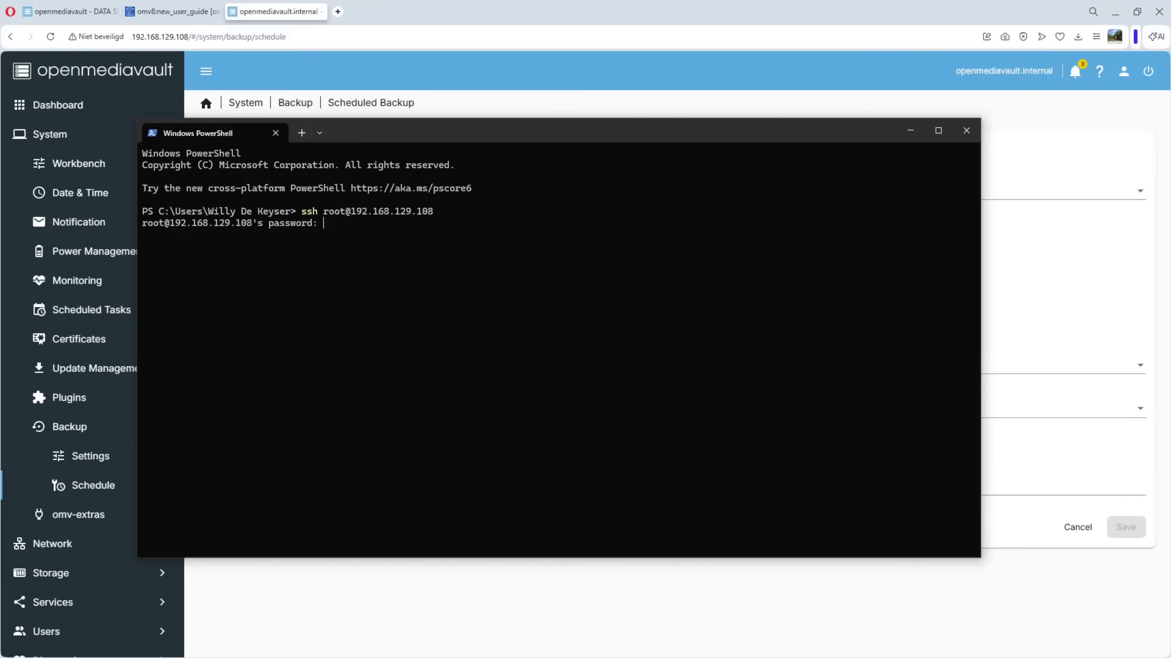
pyautogui.press('Return')
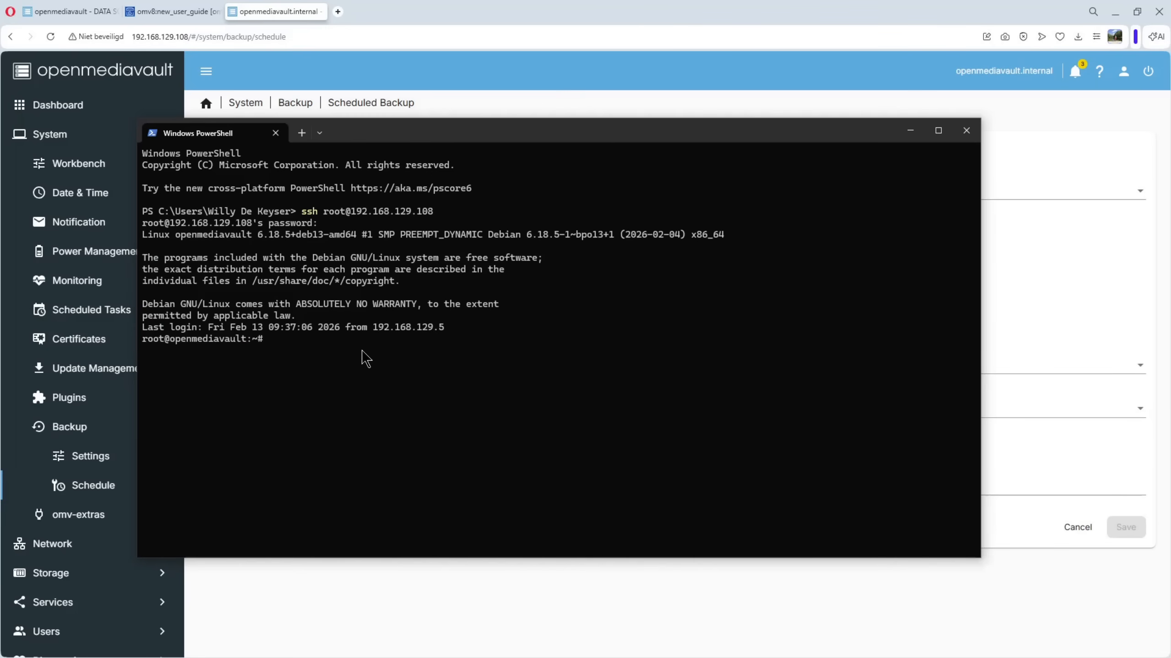
# Step: Change to the server's root directory with cd / and list its contents
pyautogui.write('cd /')
pyautogui.press('Return')
pyautogui.write('ls')
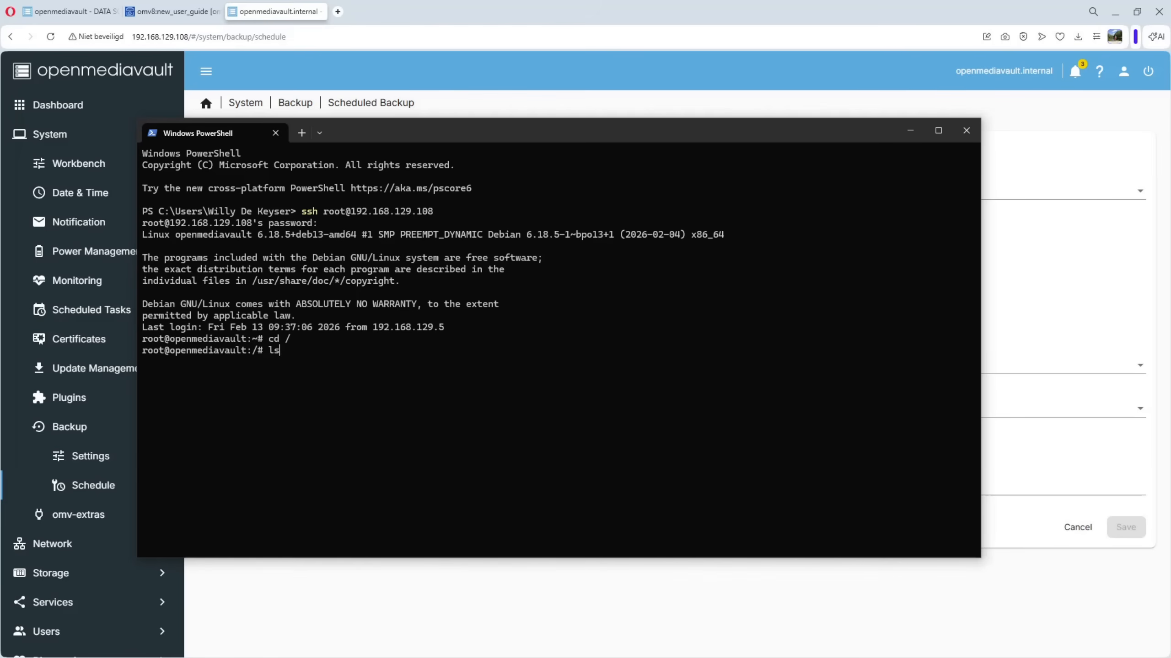
pyautogui.press('Return')
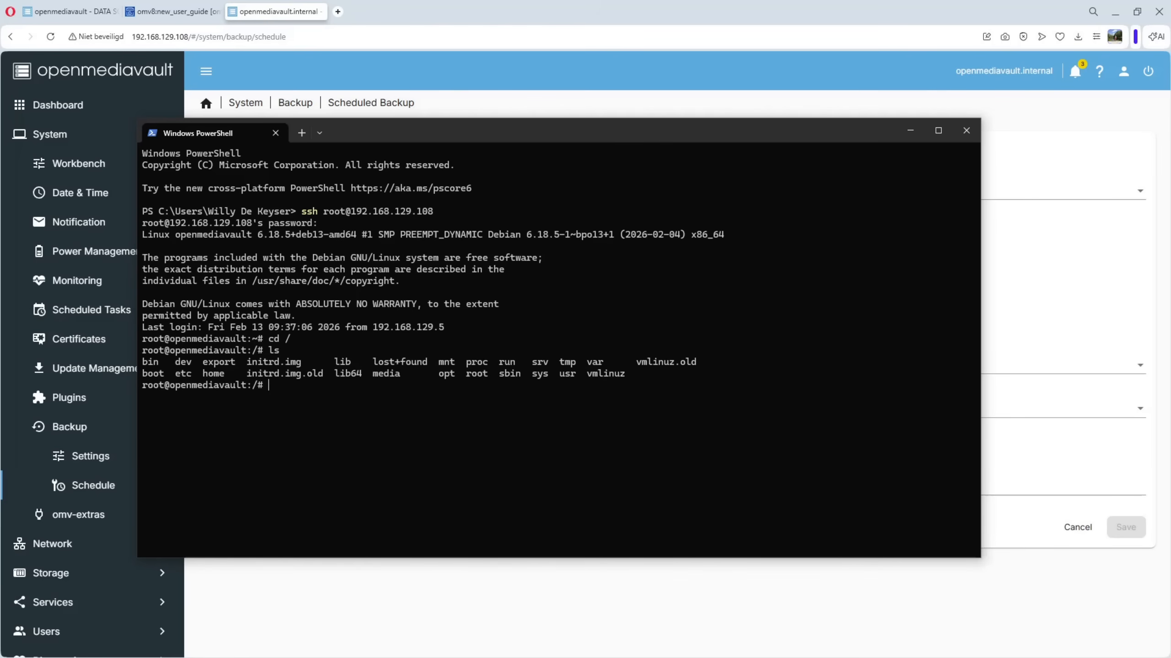
# Step: Change to the srv/ directory on the server and list its contents
pyautogui.write('cd s')
pyautogui.press('Tab')
pyautogui.write('r')
pyautogui.press('Tab')
pyautogui.press('Return')
pyautogui.write('ls')
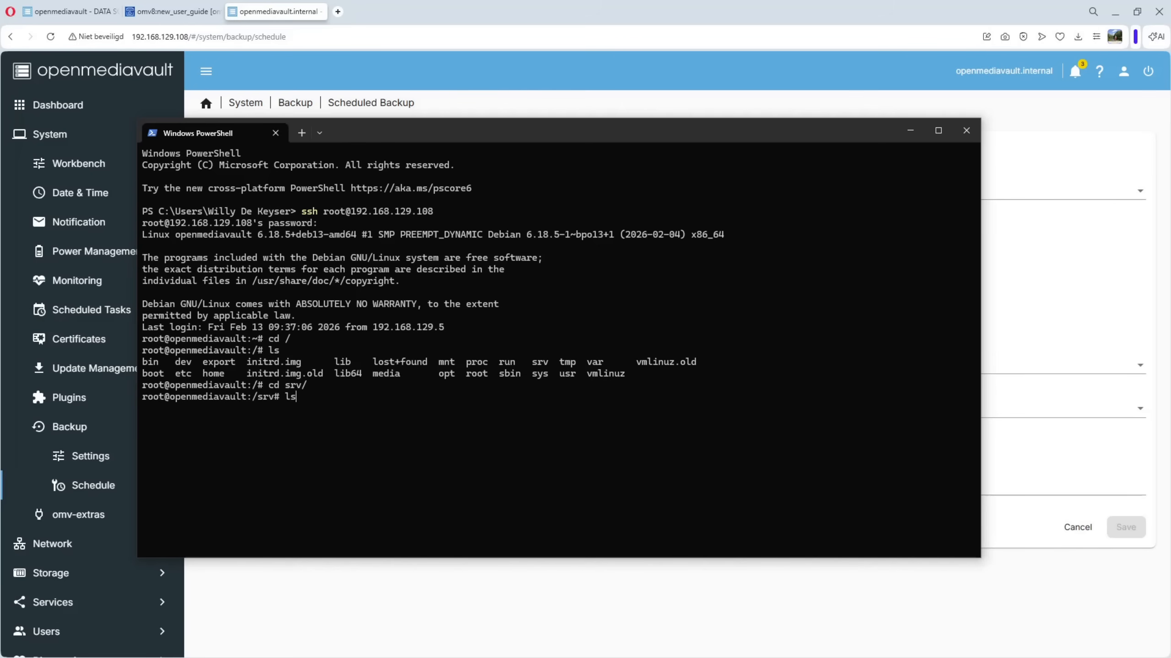
pyautogui.press('Return')
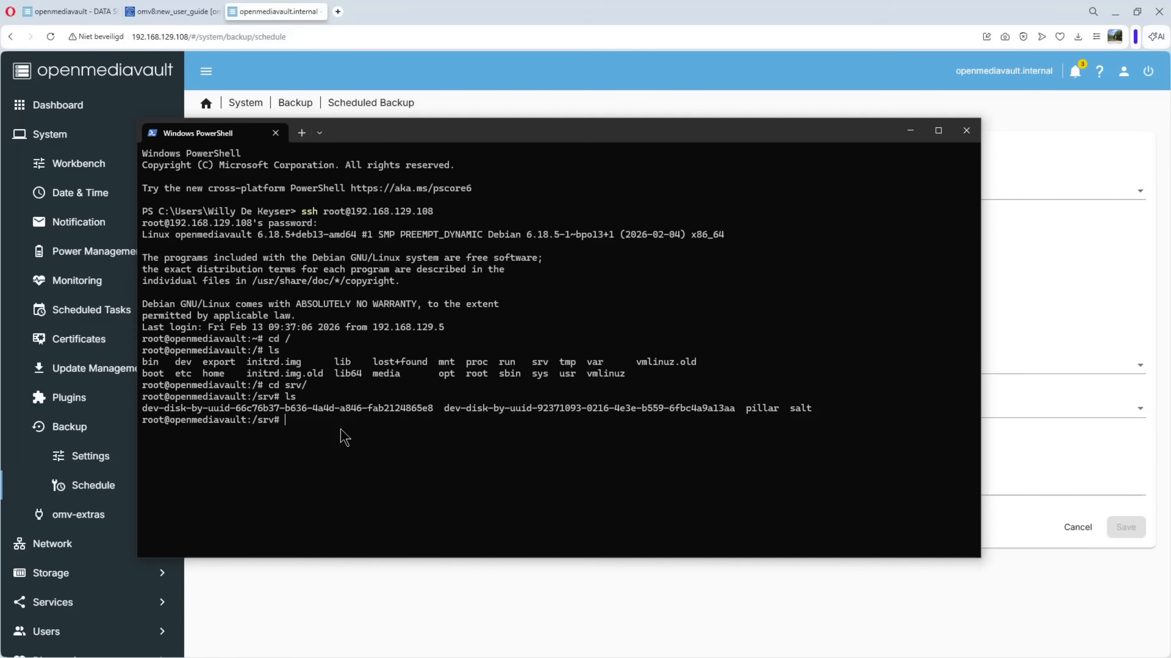
# Step: Move the terminal out of view, return to openmediavault, and check the absolute path of the Backup shared folder
pyautogui.moveTo(509, 133); pyautogui.dragTo(1170, 130)
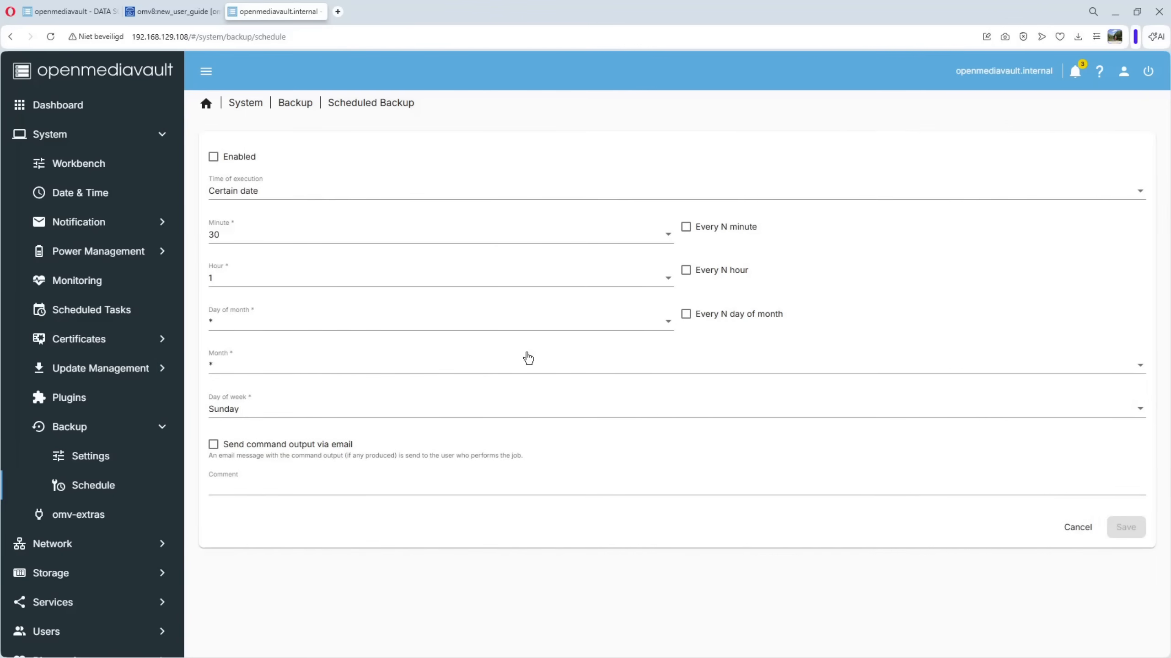
pyautogui.click(62, 577)
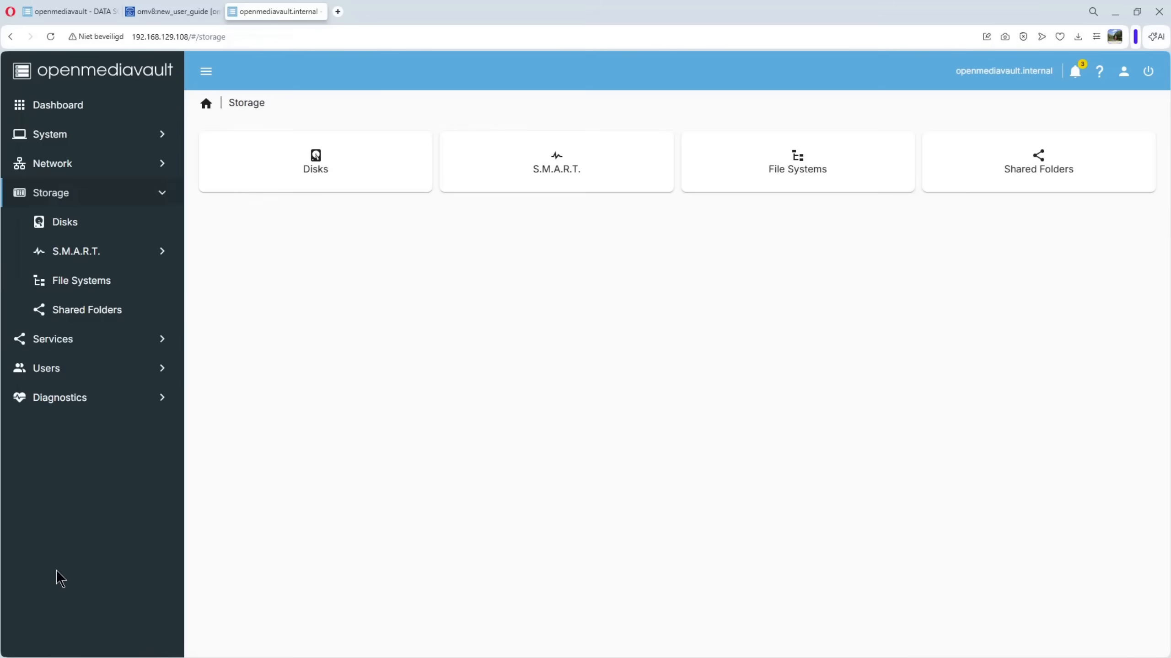
pyautogui.click(77, 317)
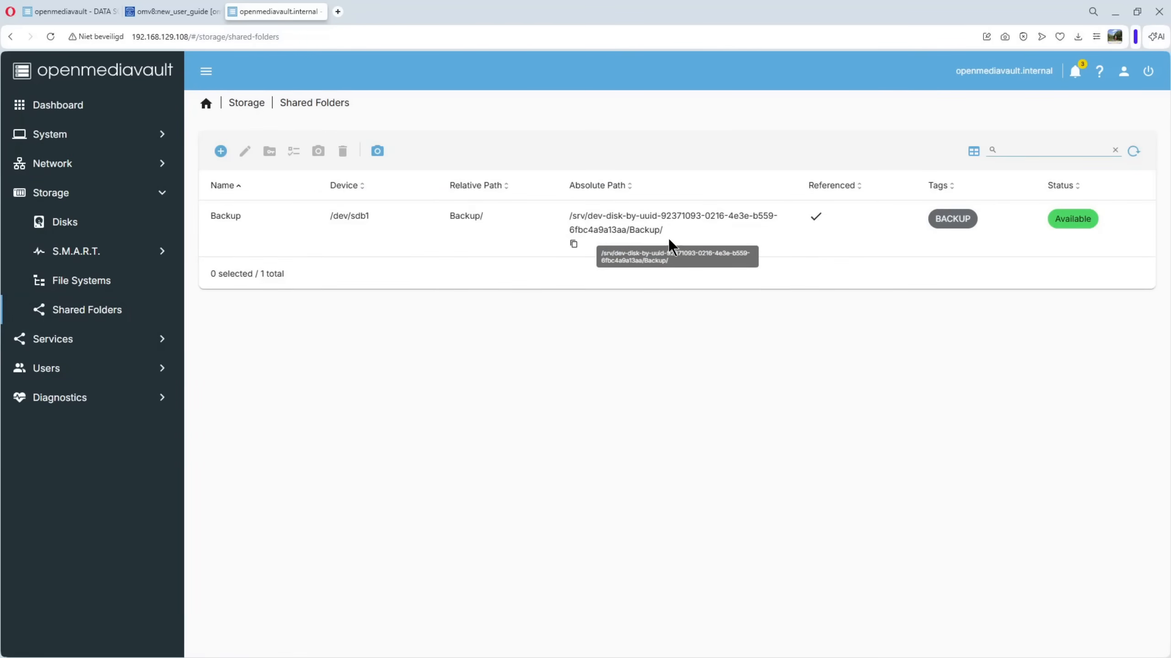
pyautogui.click(664, 226)
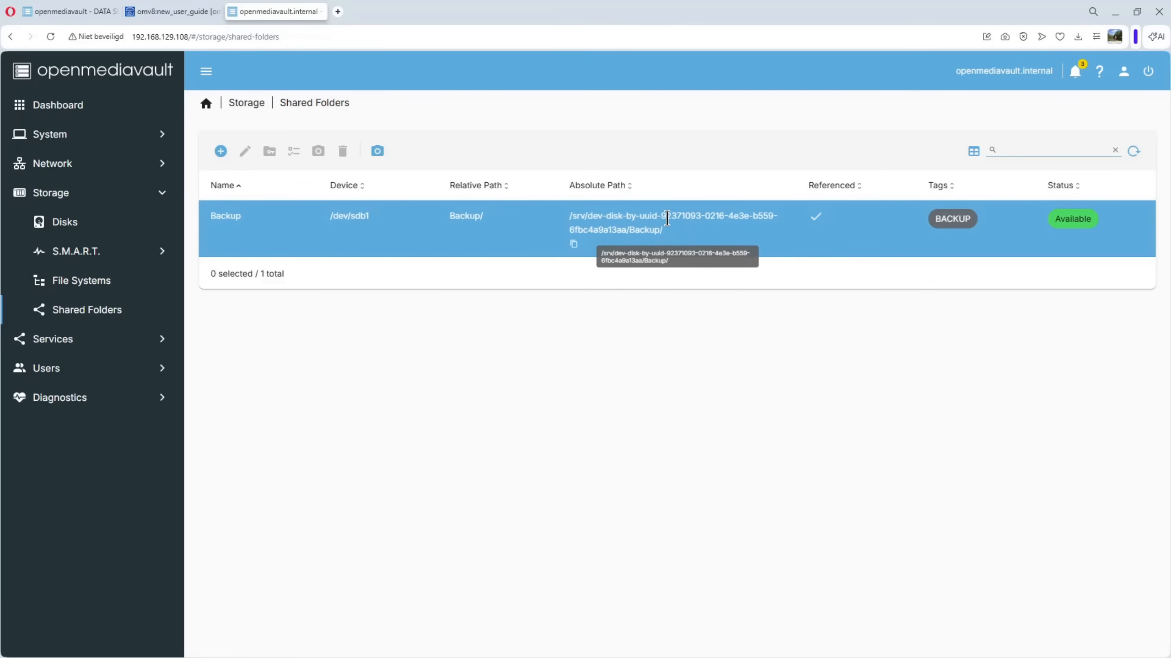
pyautogui.moveTo(1170, 131); pyautogui.dragTo(667, 157)
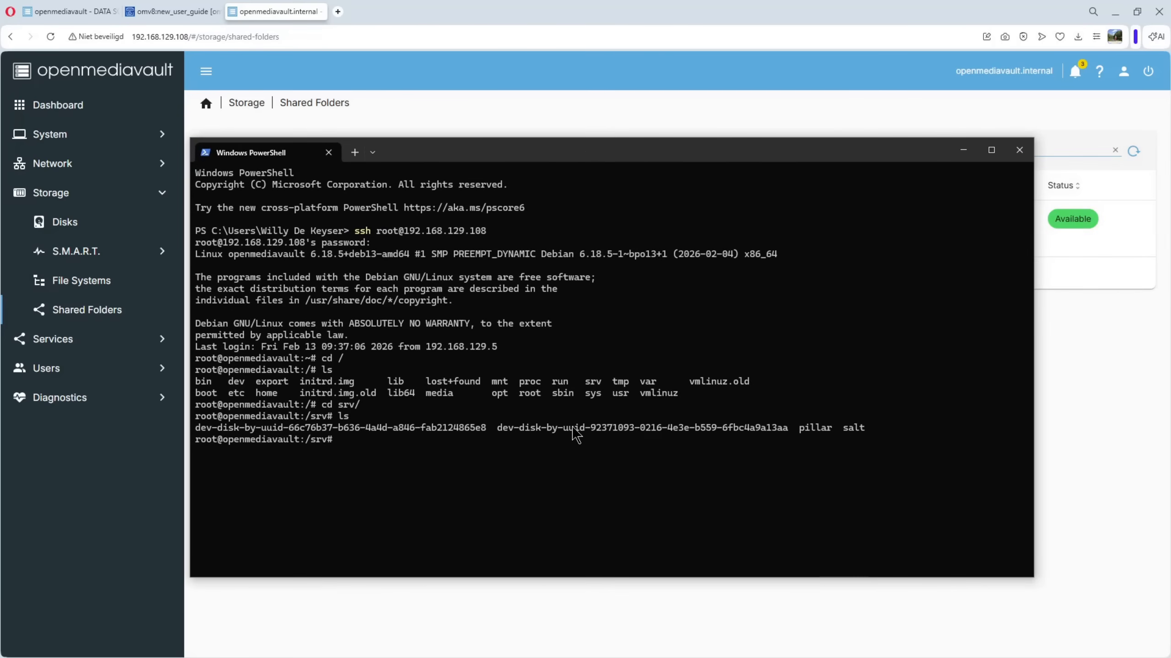
pyautogui.write('cd')
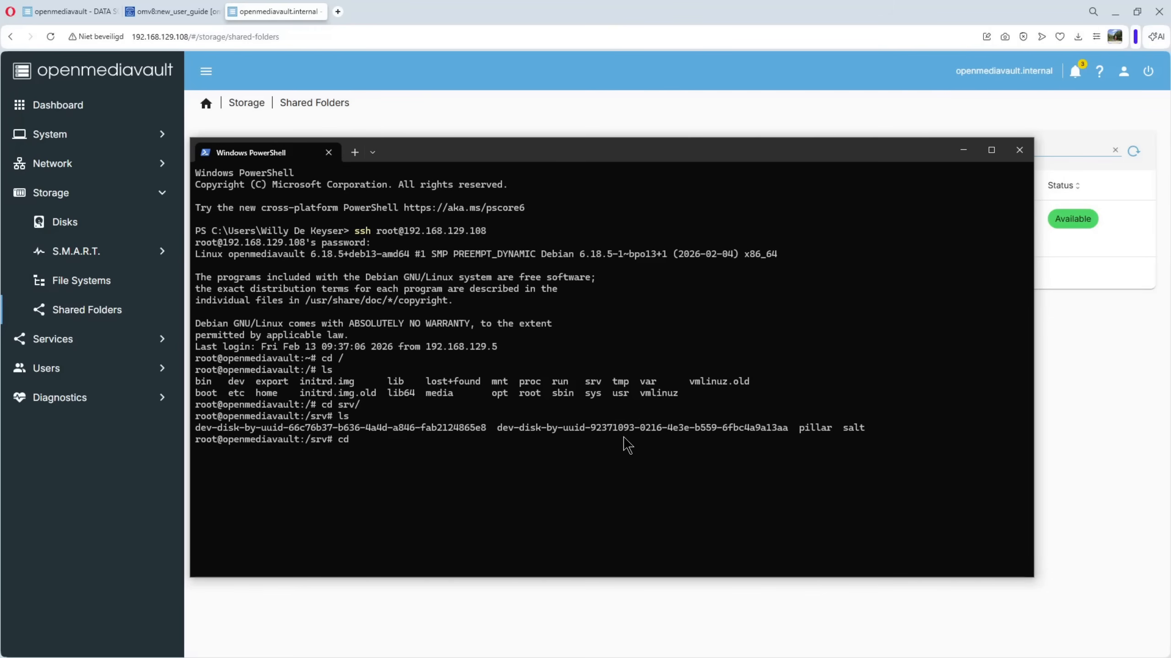
pyautogui.press('Tab')
pyautogui.write('d')
pyautogui.press('Tab')
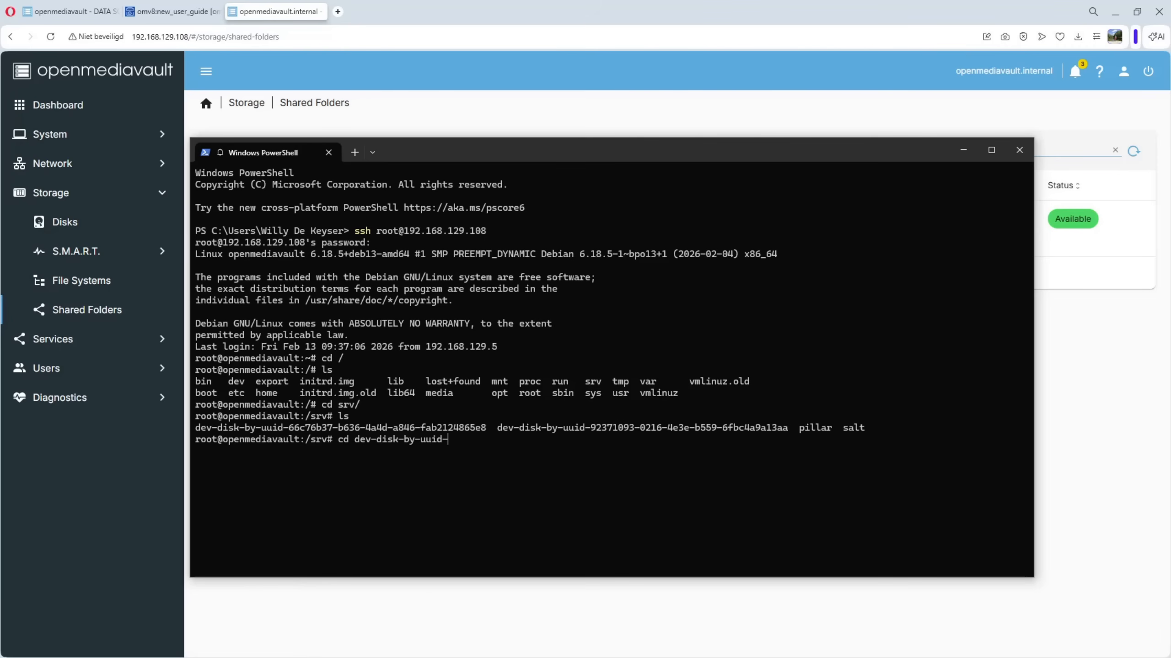
pyautogui.write('9')
pyautogui.press('Tab')
pyautogui.press('Return')
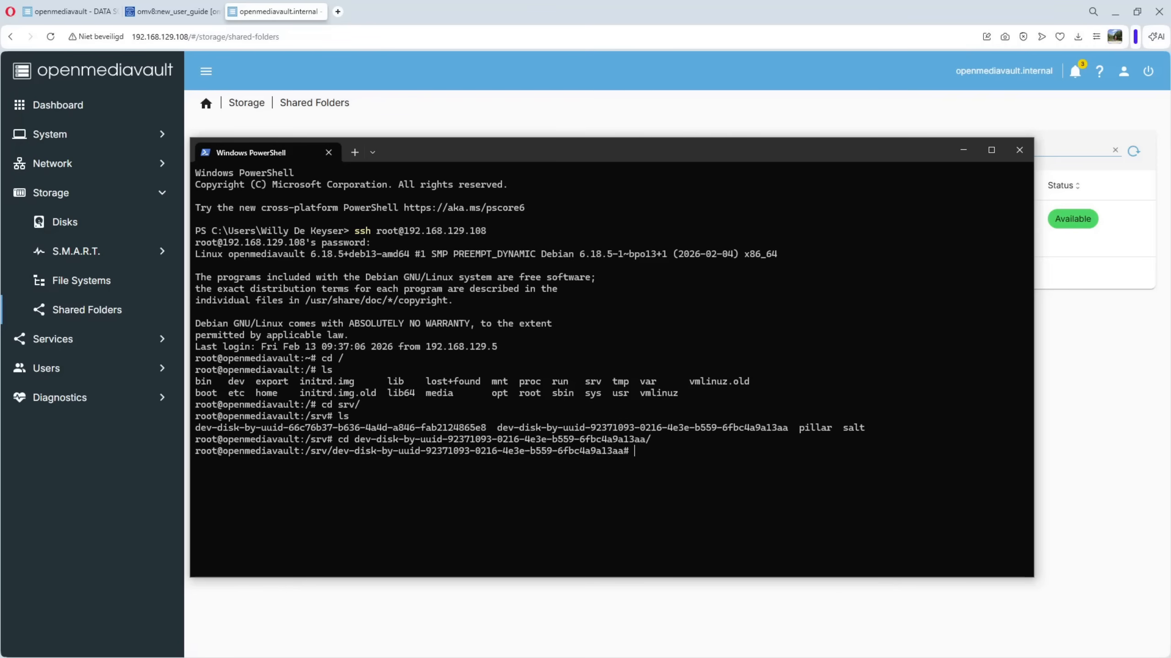
pyautogui.write('ls -all')
pyautogui.press('Return')
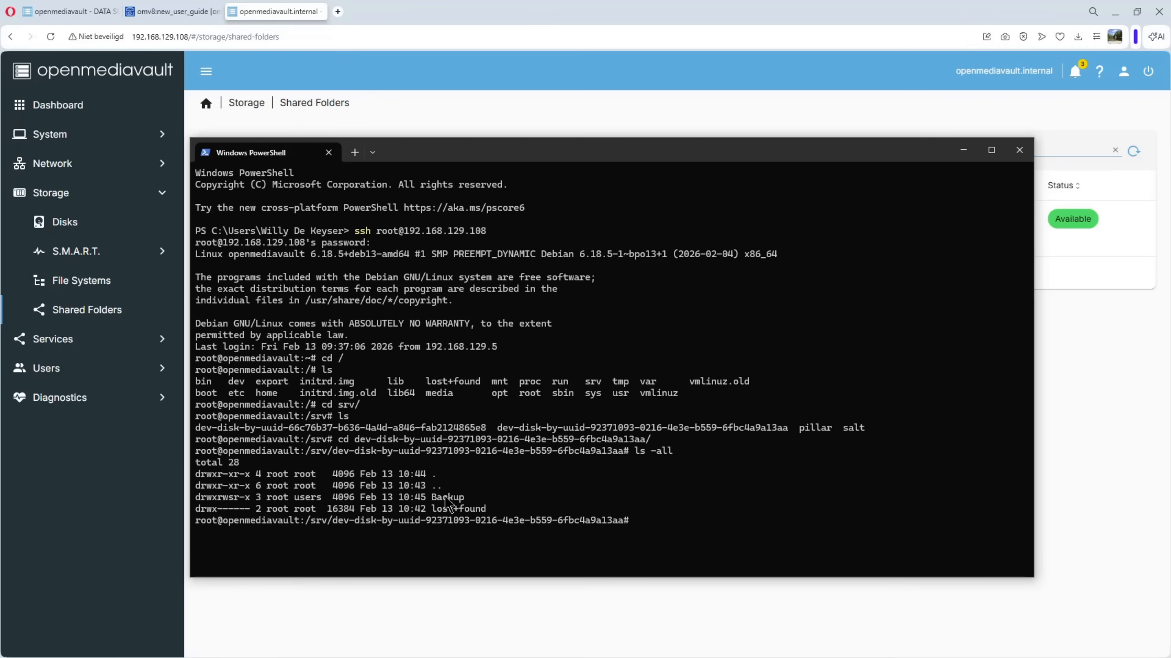
# Step: Change to the Backup directory on the USB disk with cd Backup and list its contents with ls
pyautogui.write('cd Backup')
pyautogui.press('Return')
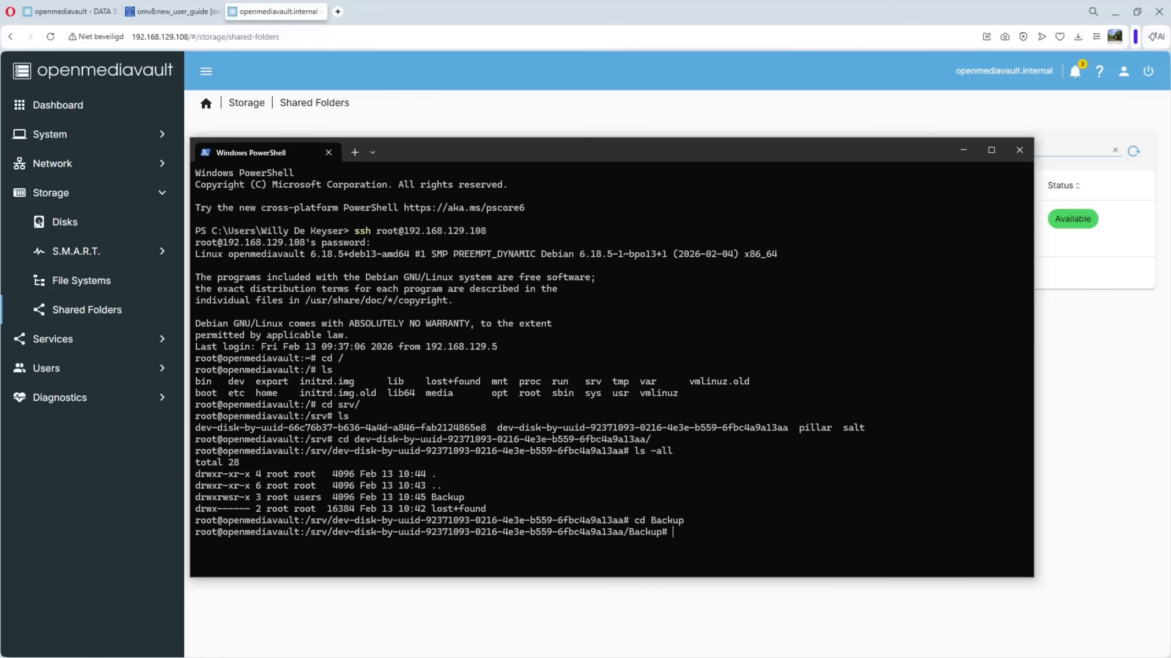
pyautogui.write('ls')
pyautogui.press('Return')
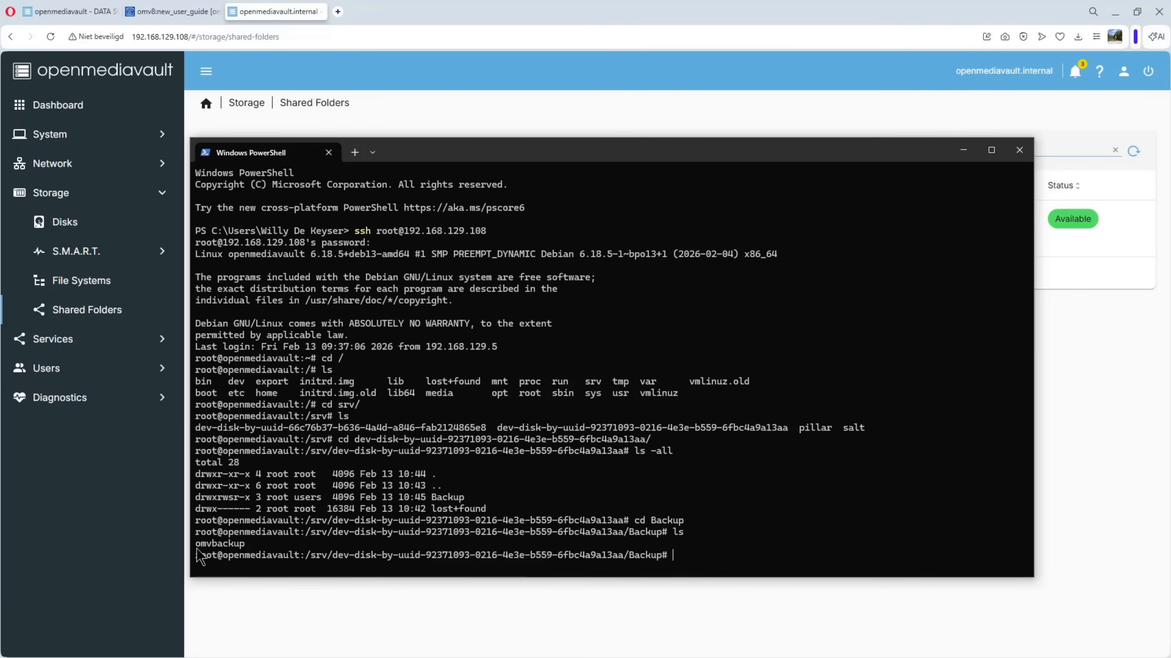
# Step: Change to the omvbackup/ directory and list the backup files in detail with ls -all
pyautogui.write('cd omvbackup/')
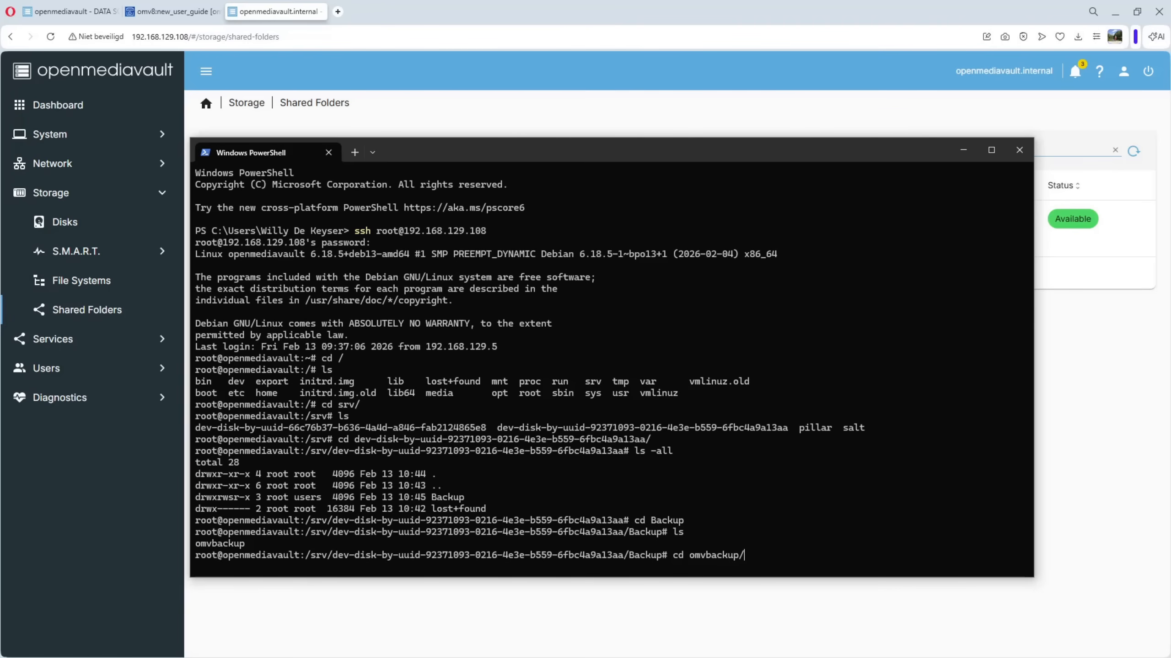
pyautogui.press('Return')
pyautogui.write('ls -all')
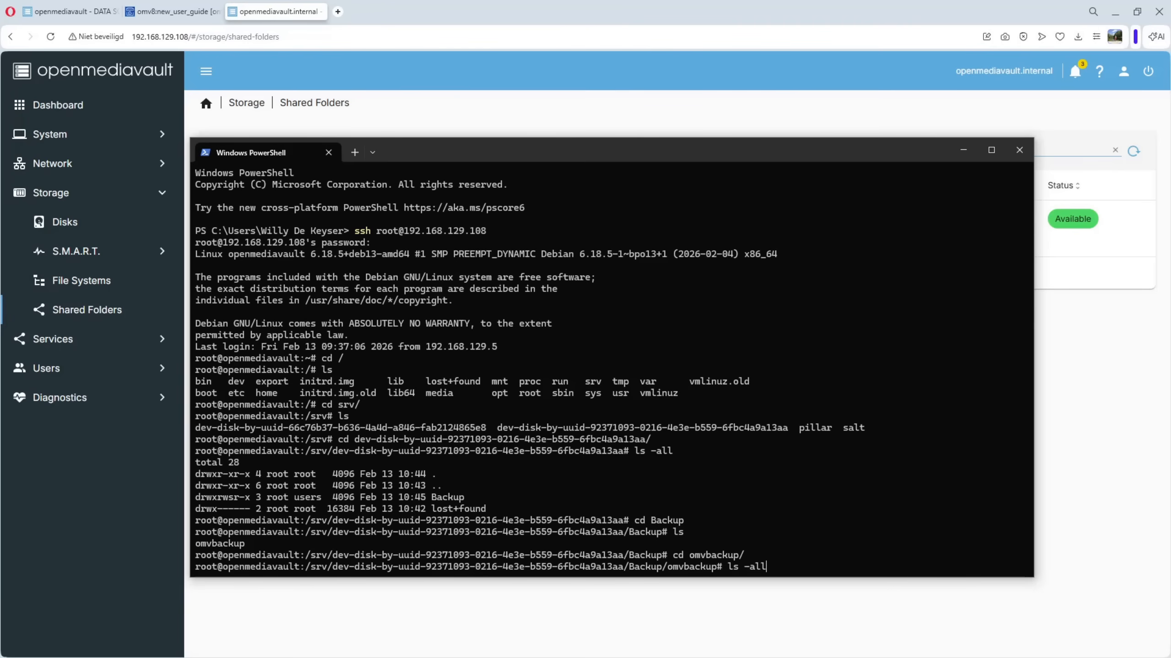
pyautogui.press('Return')
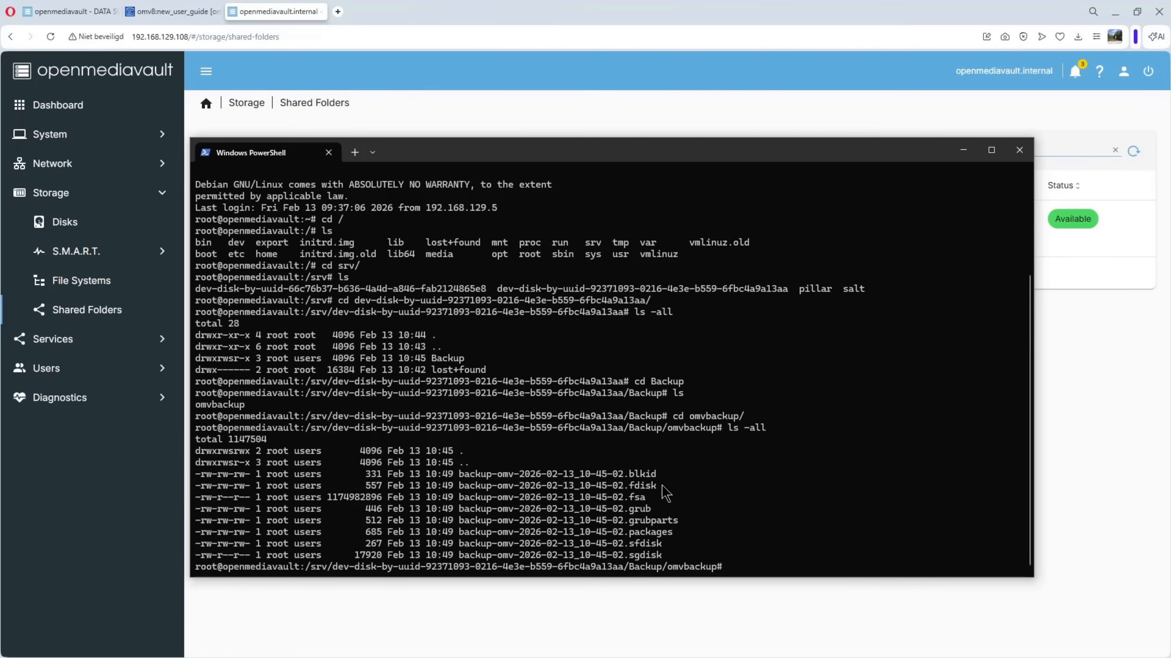
# Step: Switch back to openmediavault, set the shared folder in the system backup settings to None, and save the settings
pyautogui.click(599, 583)
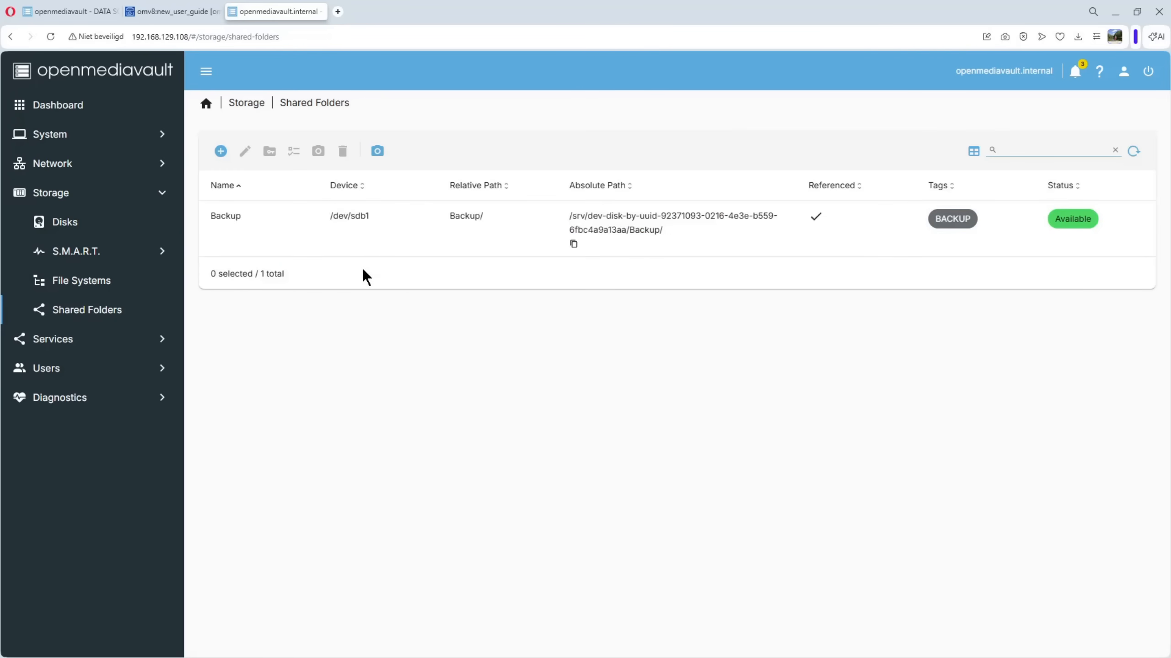
pyautogui.click(353, 227)
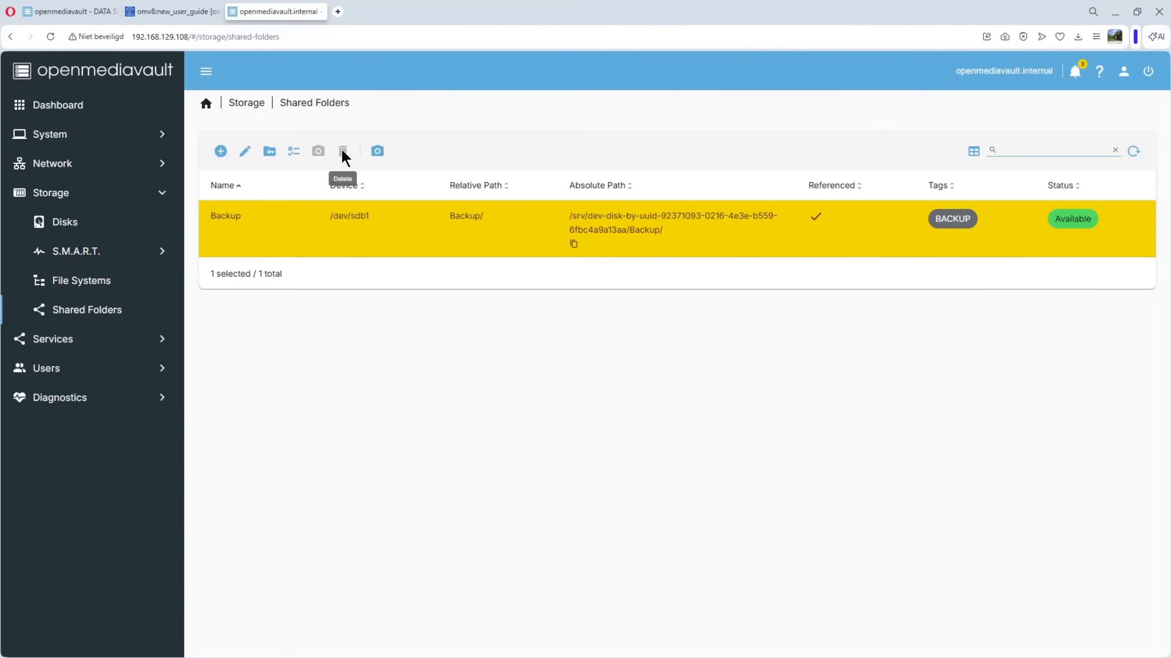
pyautogui.click(59, 138)
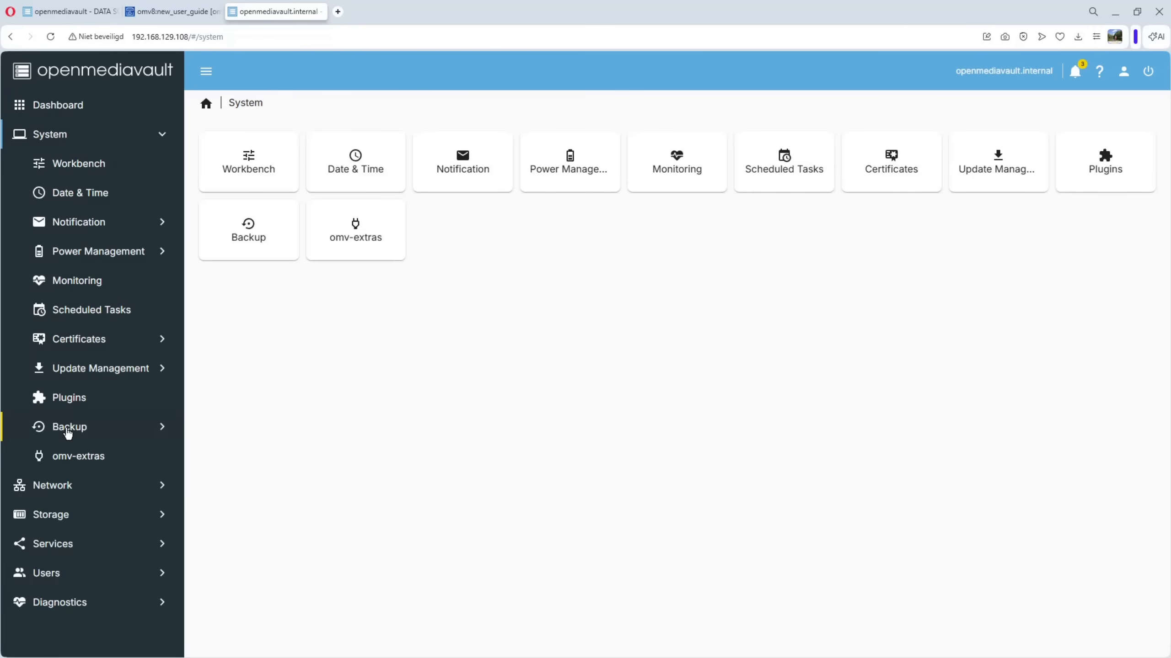
pyautogui.click(68, 431)
pyautogui.click(78, 458)
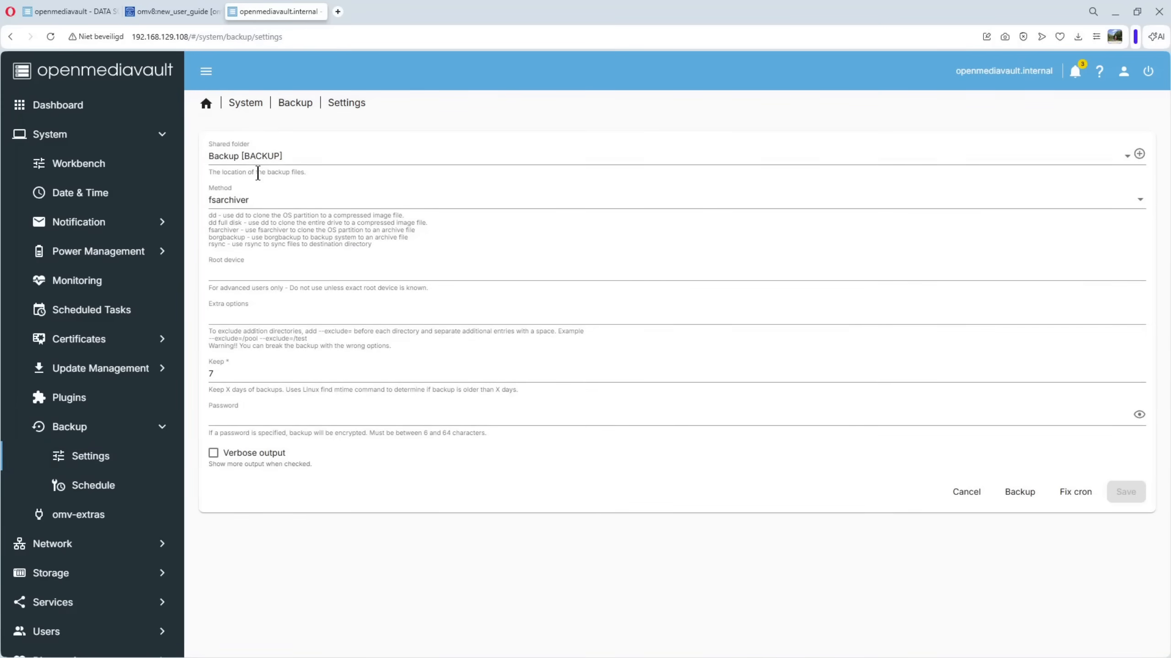
pyautogui.click(267, 158)
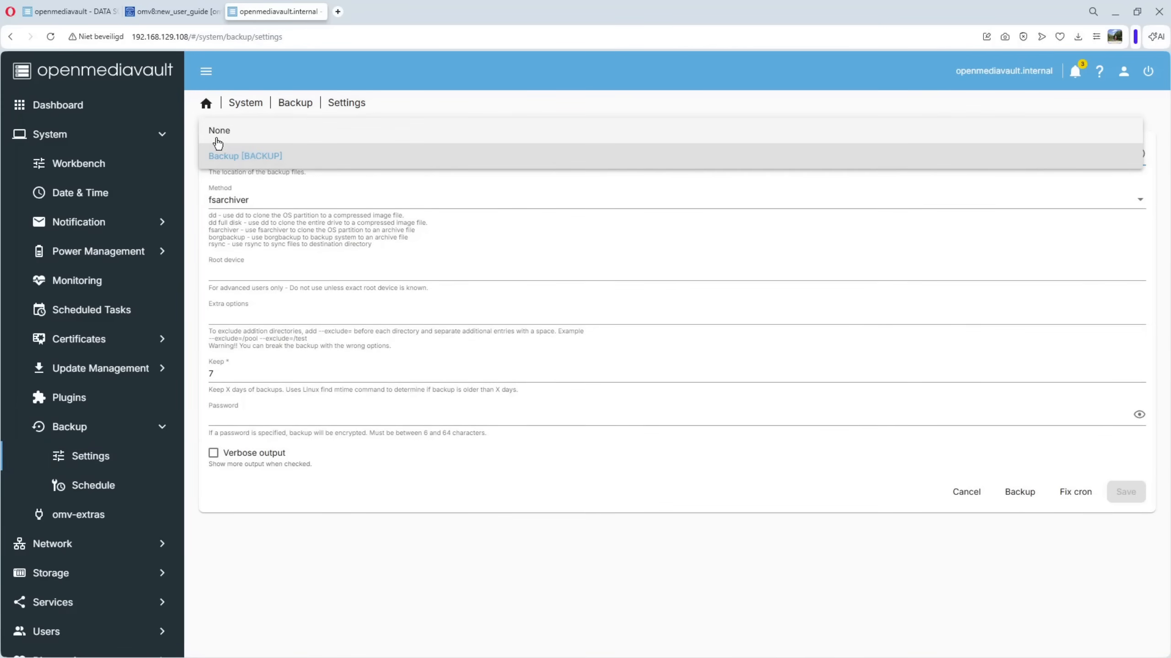
pyautogui.click(219, 133)
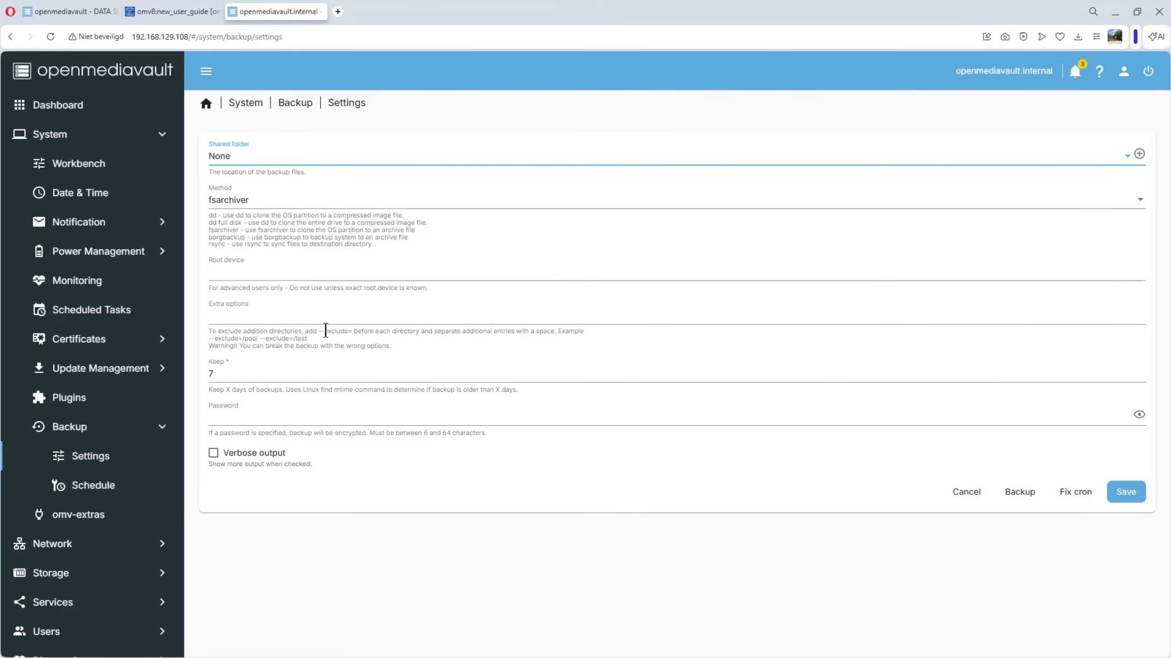
pyautogui.click(1124, 492)
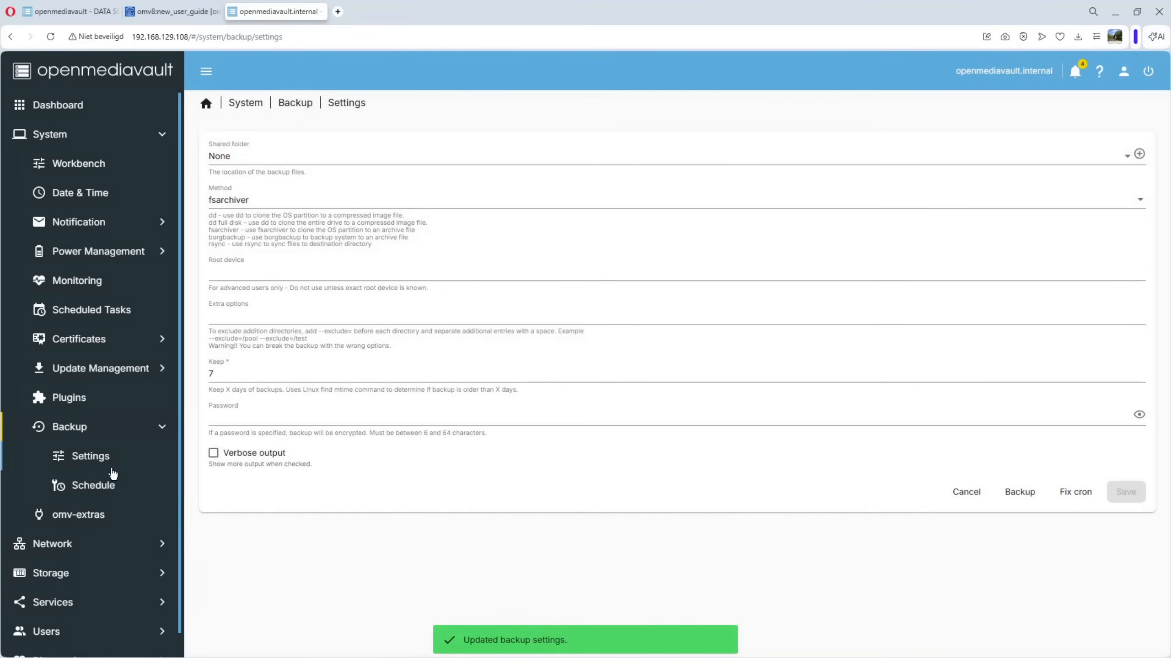
# Step: Delete the Backup shared folder from storage and apply the pending configuration changes
pyautogui.click(69, 573)
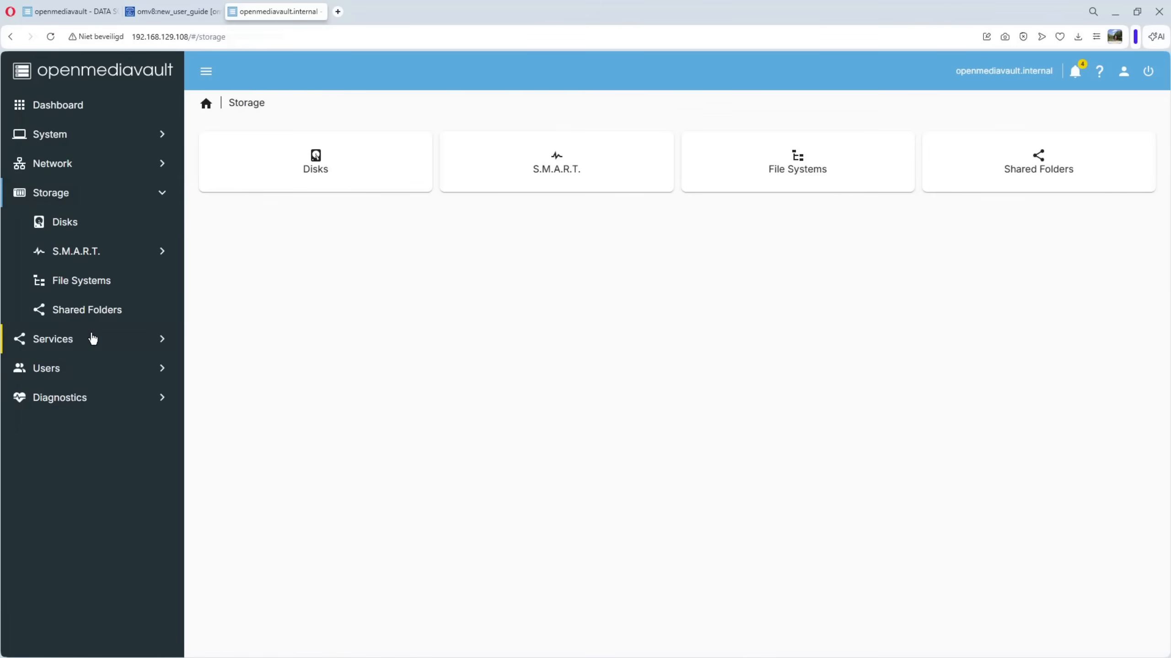
pyautogui.click(91, 319)
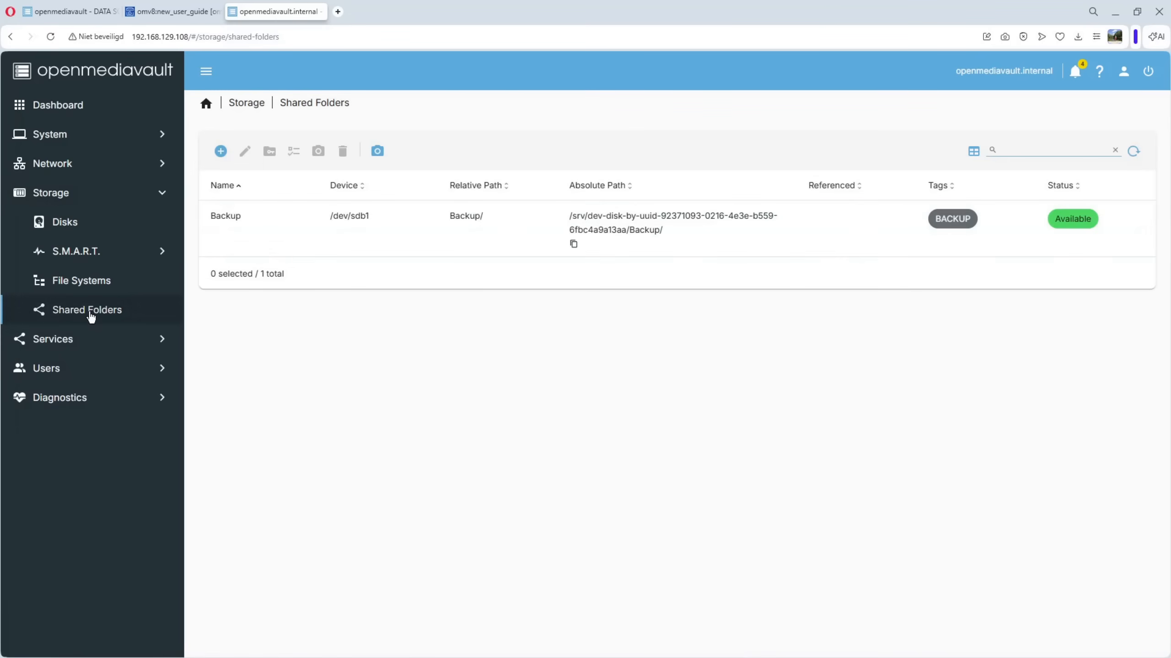
pyautogui.click(340, 228)
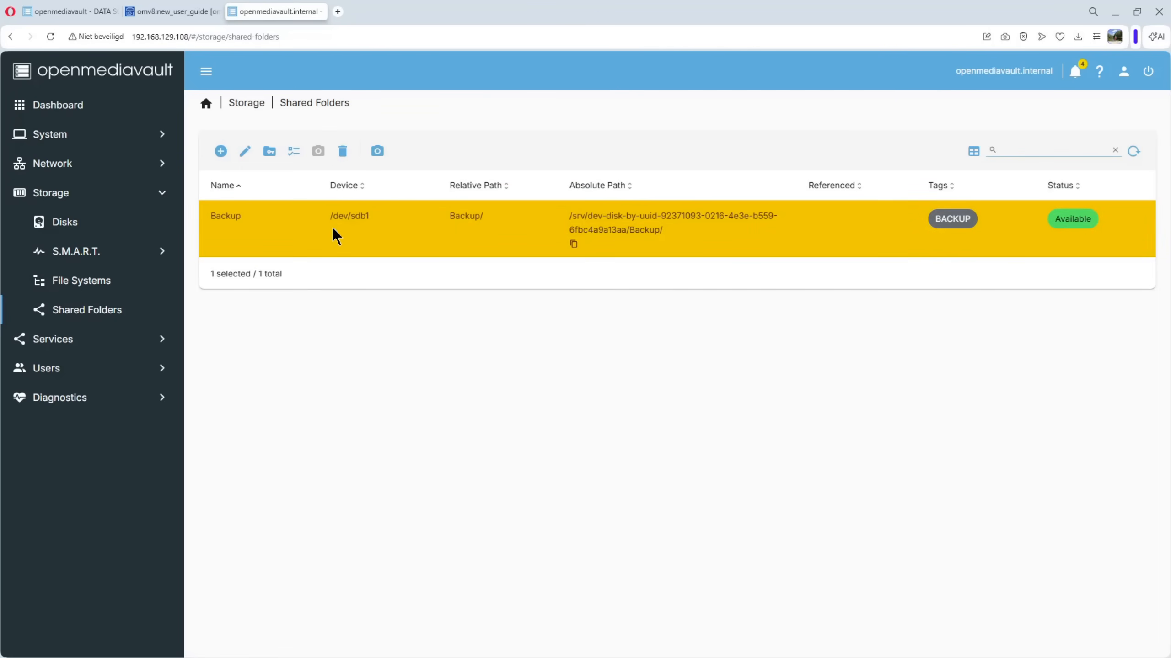
pyautogui.click(344, 157)
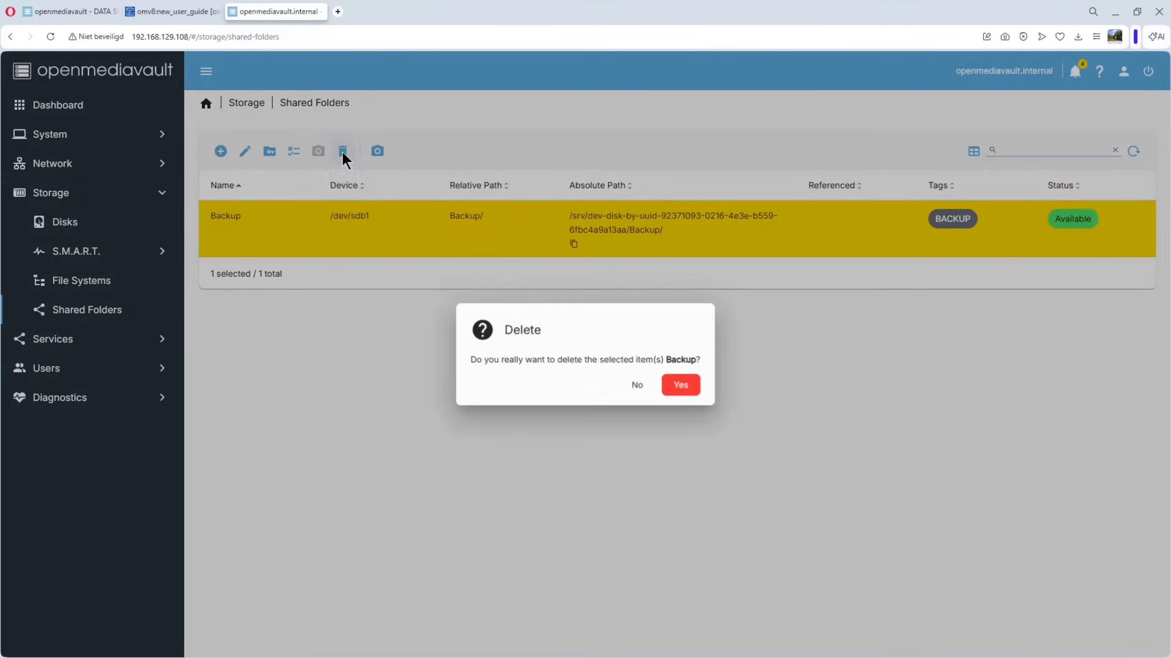
pyautogui.click(687, 386)
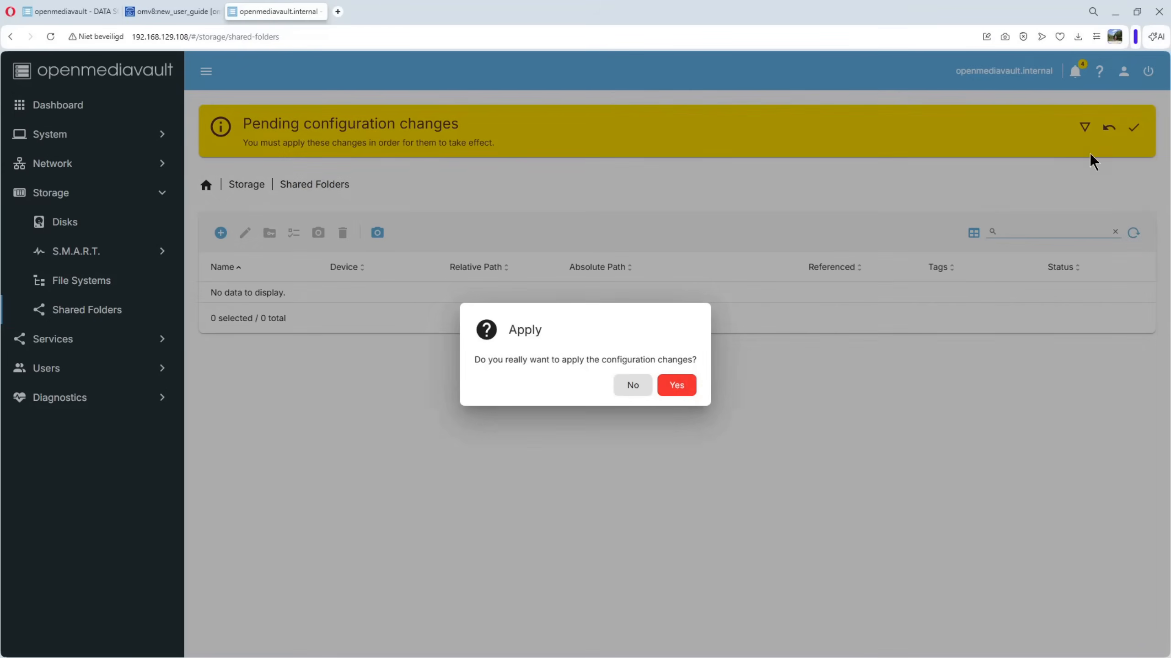
pyautogui.click(686, 386)
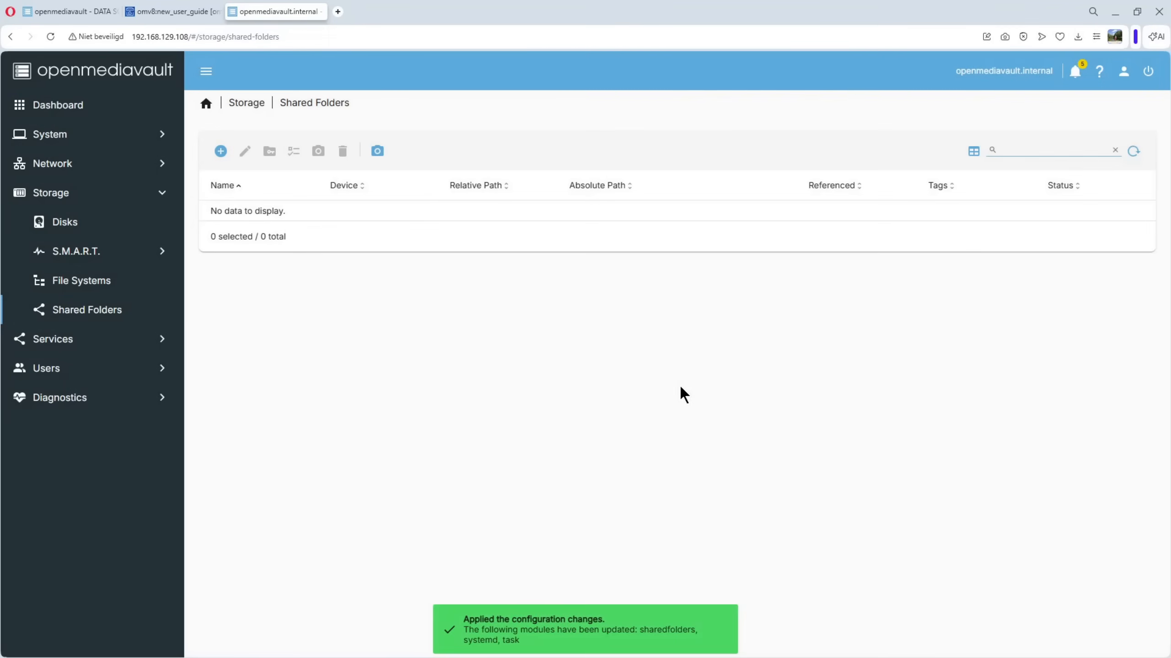
# Step: Unmount the /dev/sdb1 file system and apply the pending configuration changes
pyautogui.click(94, 288)
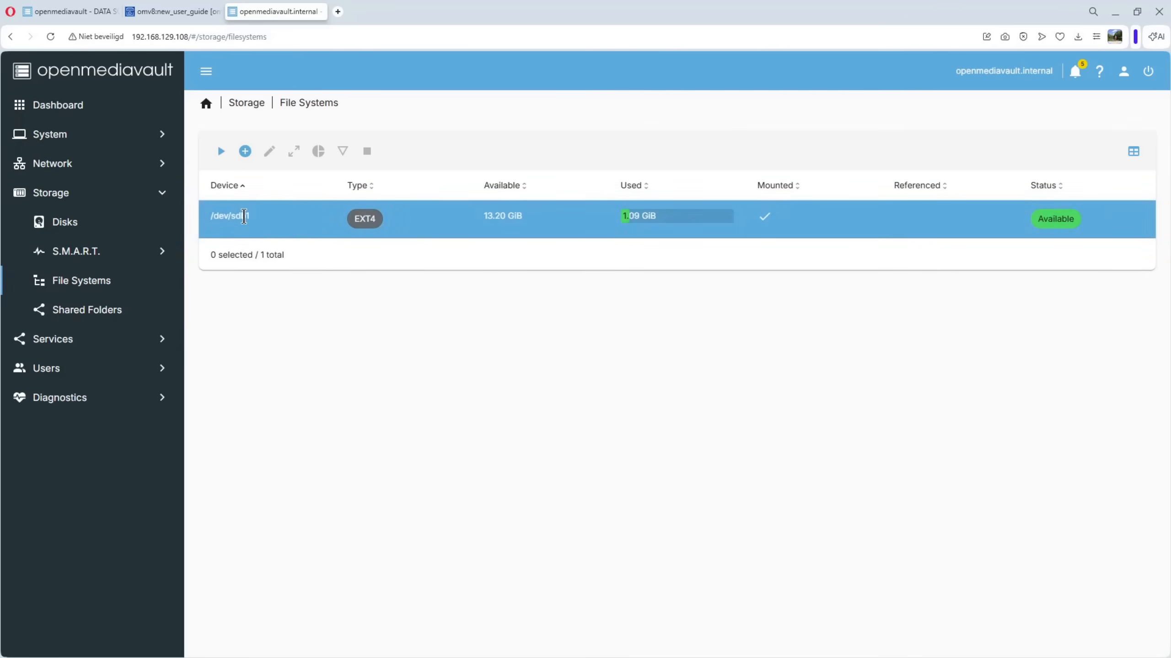
pyautogui.click(244, 215)
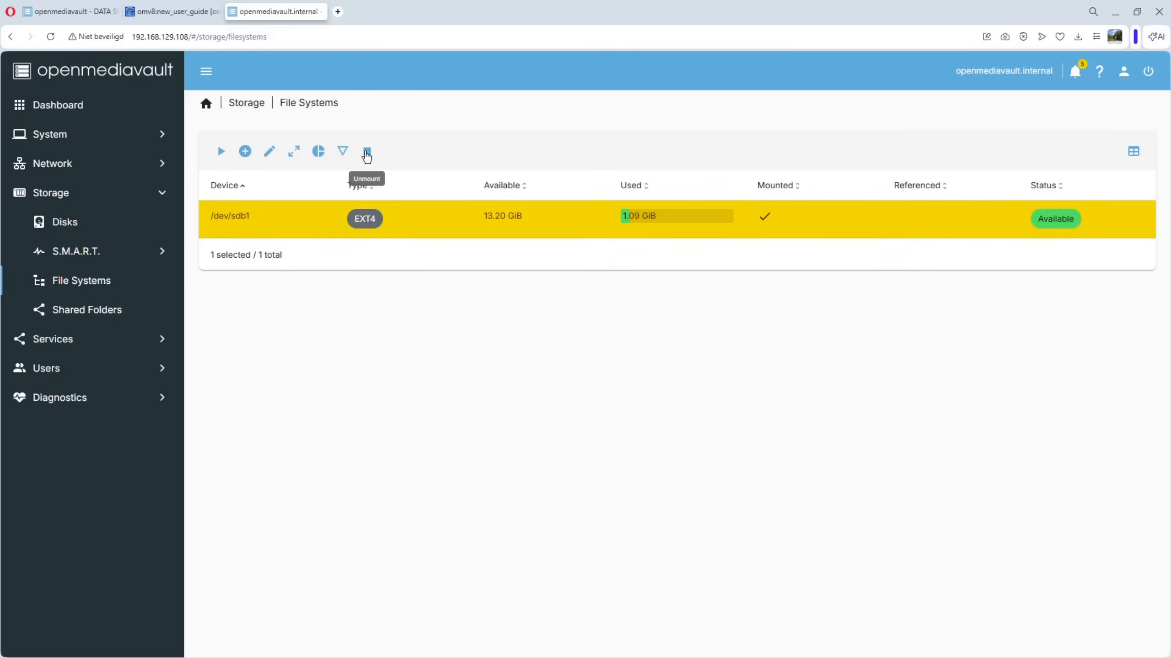
pyautogui.click(366, 153)
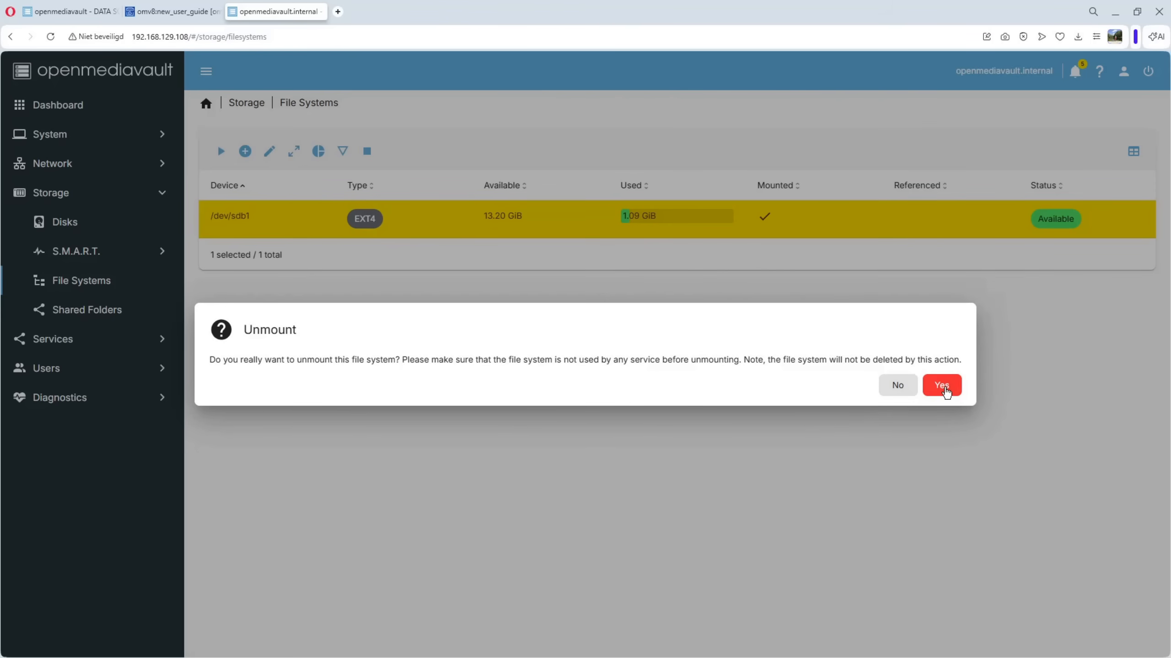
pyautogui.click(944, 389)
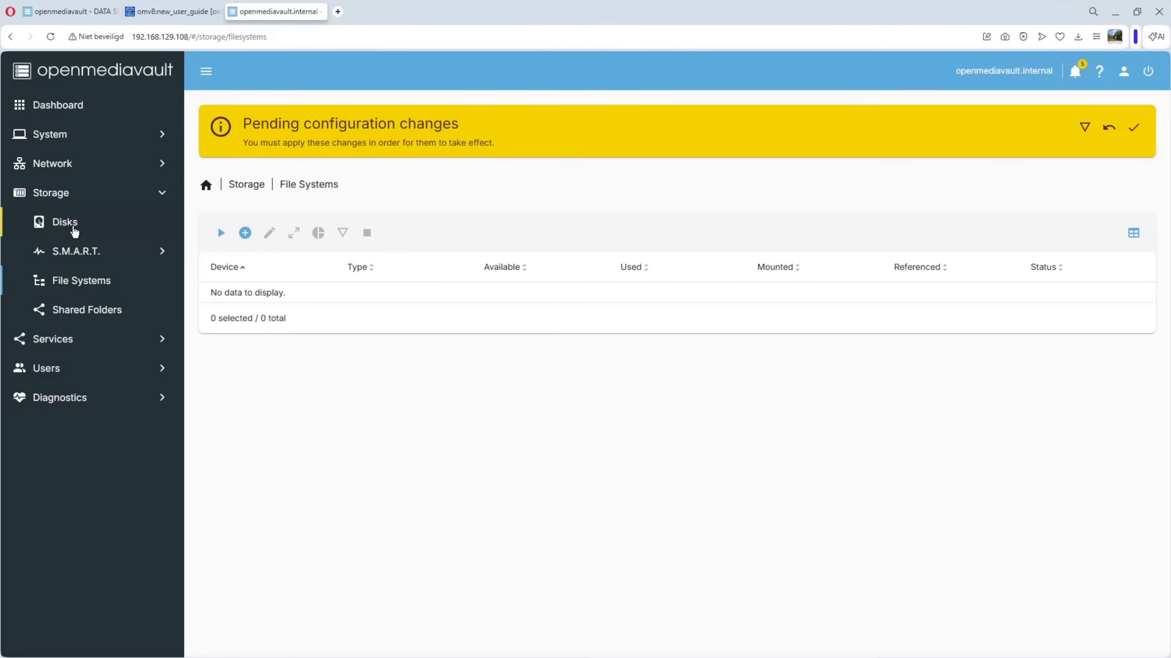
pyautogui.click(1134, 129)
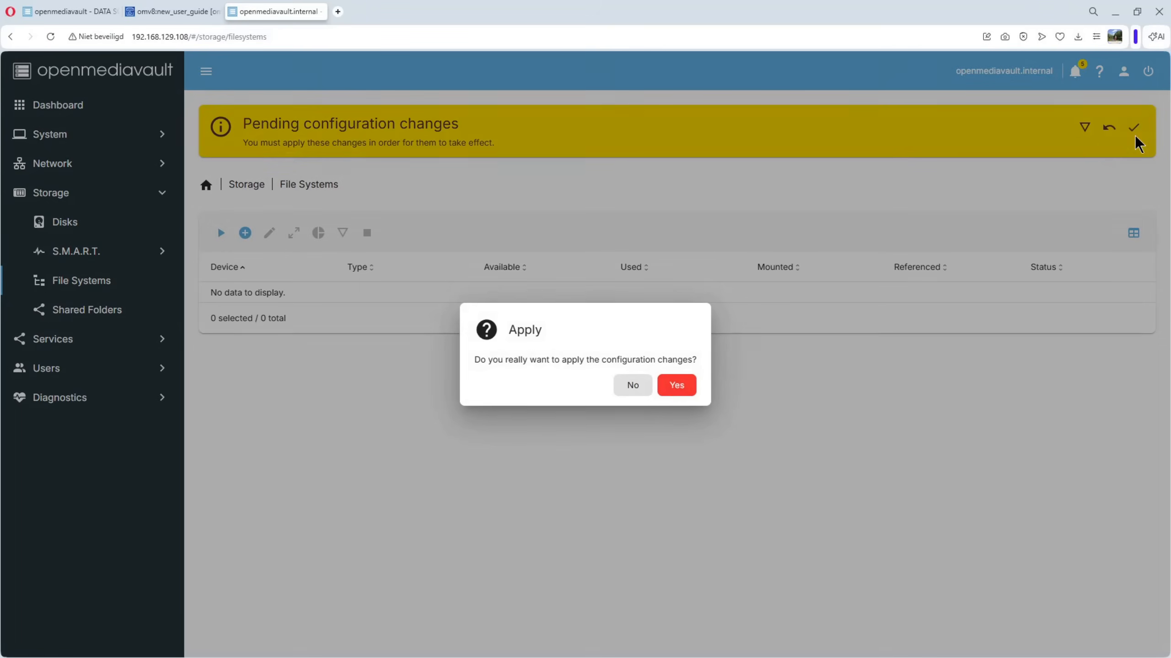
pyautogui.click(676, 386)
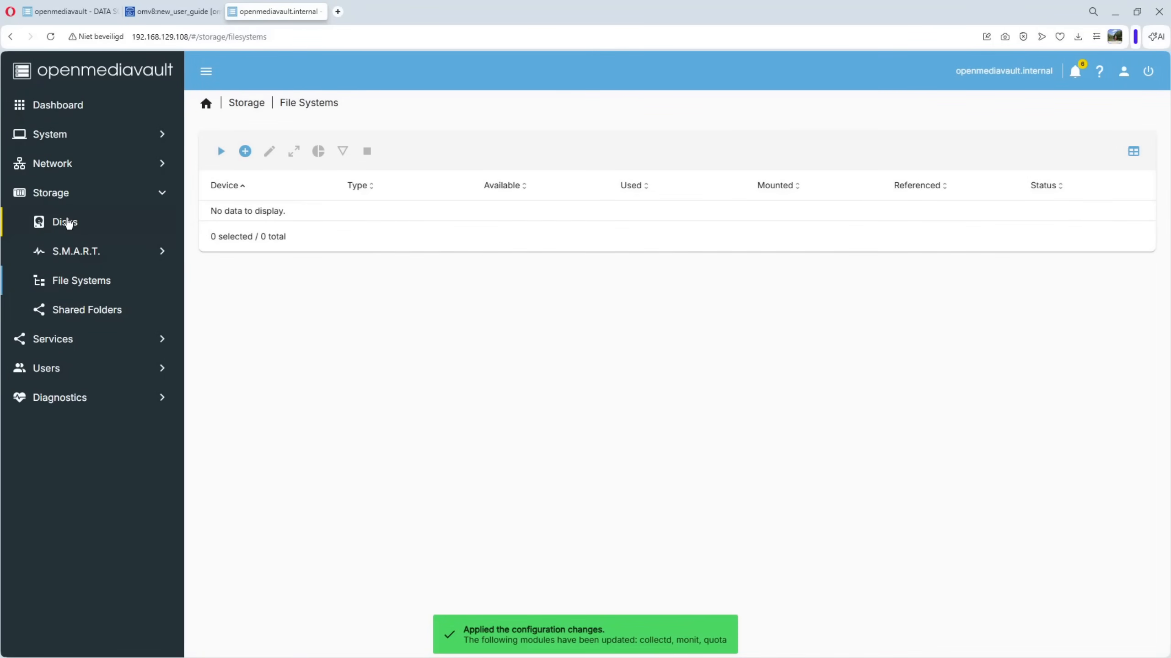
# Step: Open the overview of the server's storage disks
pyautogui.click(68, 223)
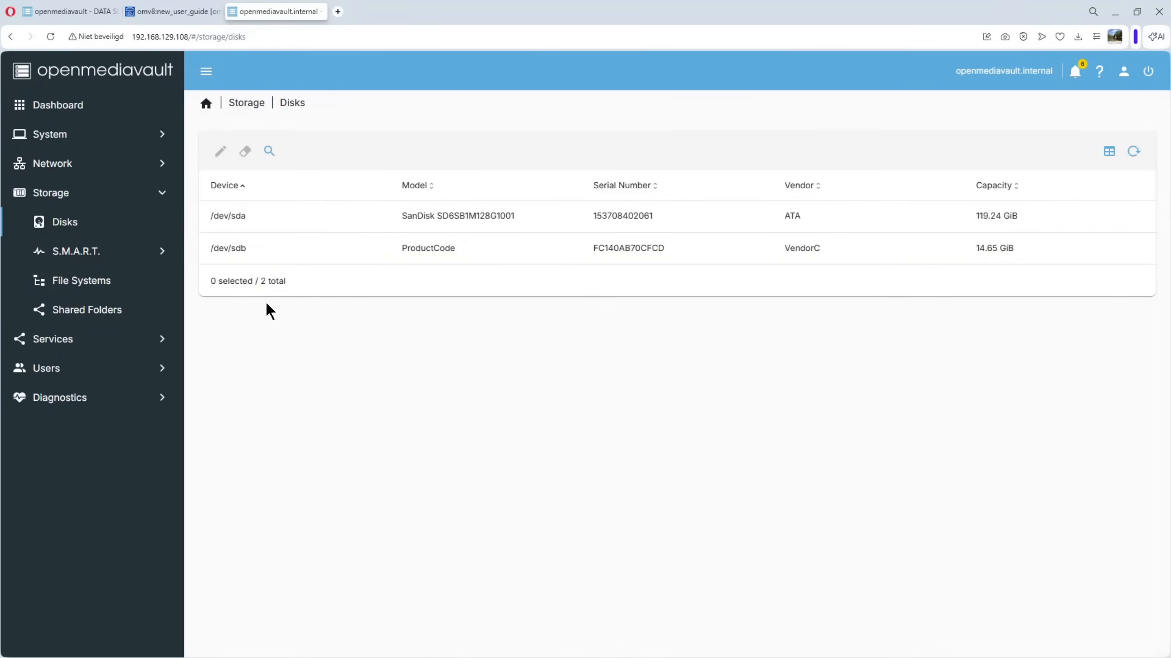